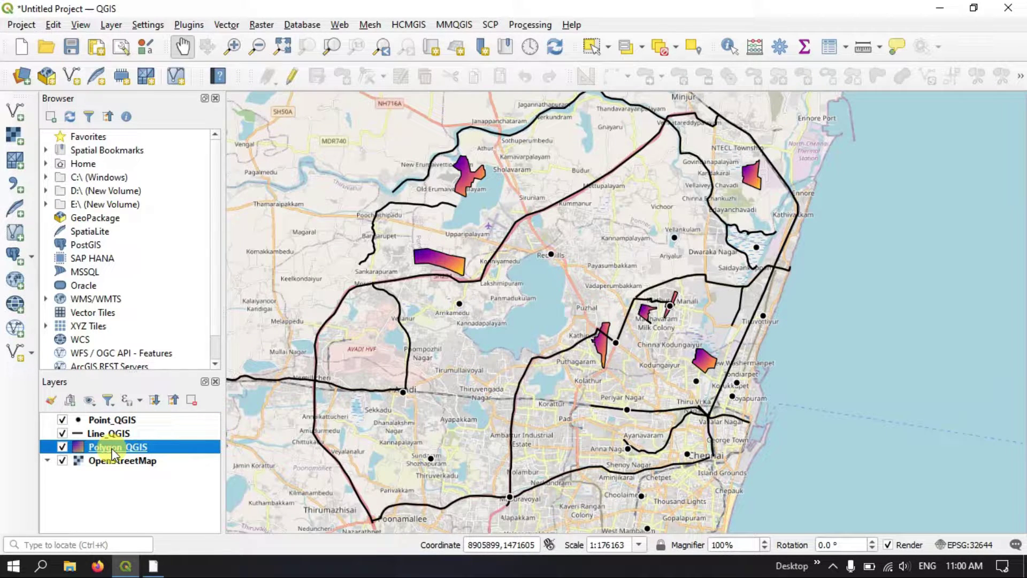
# Check the source settings and layer information of Point_QGIS for its assigned coordinate reference system.
pyautogui.click(114, 422)
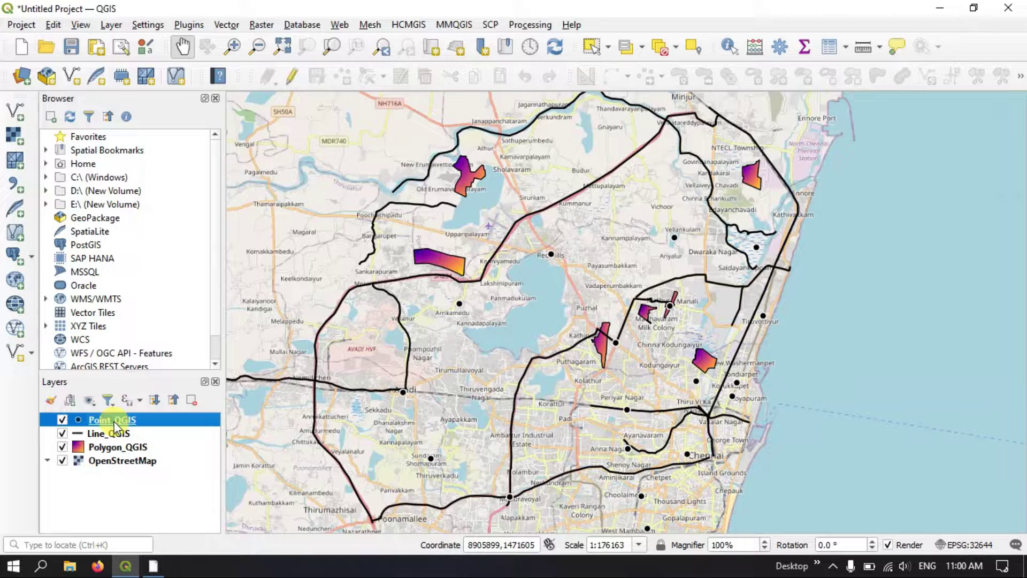
pyautogui.click(118, 448)
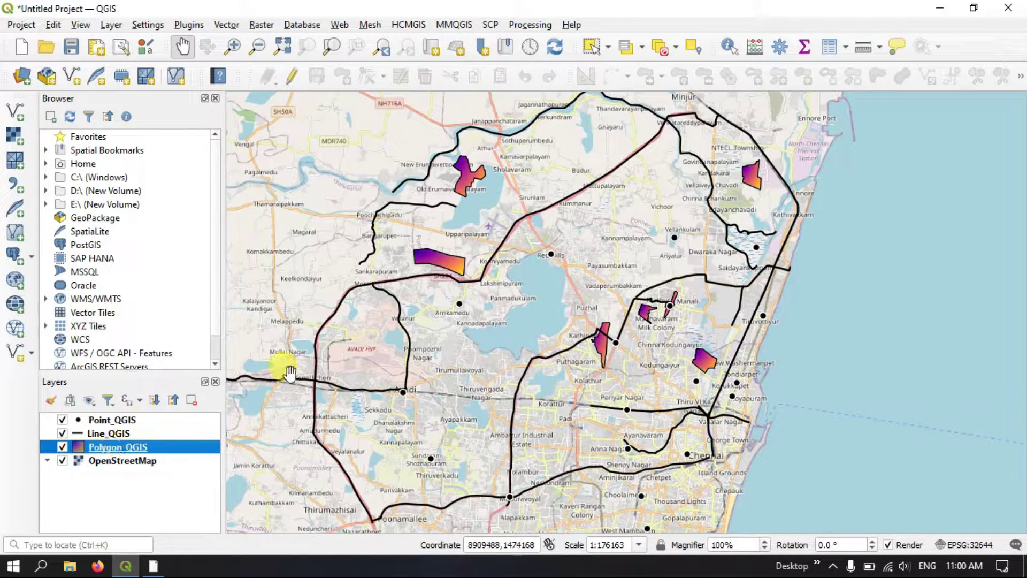
pyautogui.click(138, 422)
pyautogui.rightClick(140, 424)
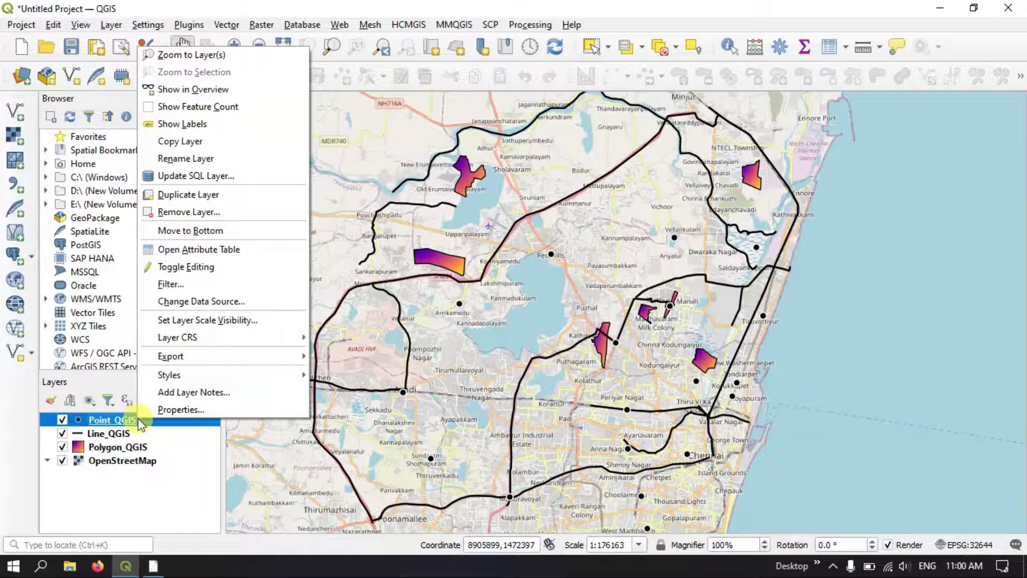
pyautogui.click(150, 413)
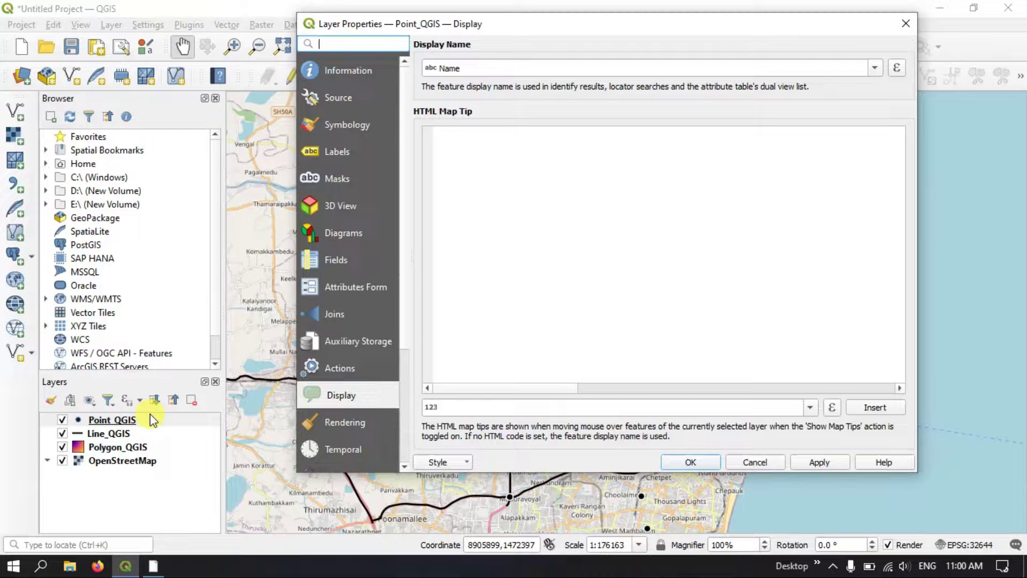
pyautogui.click(361, 97)
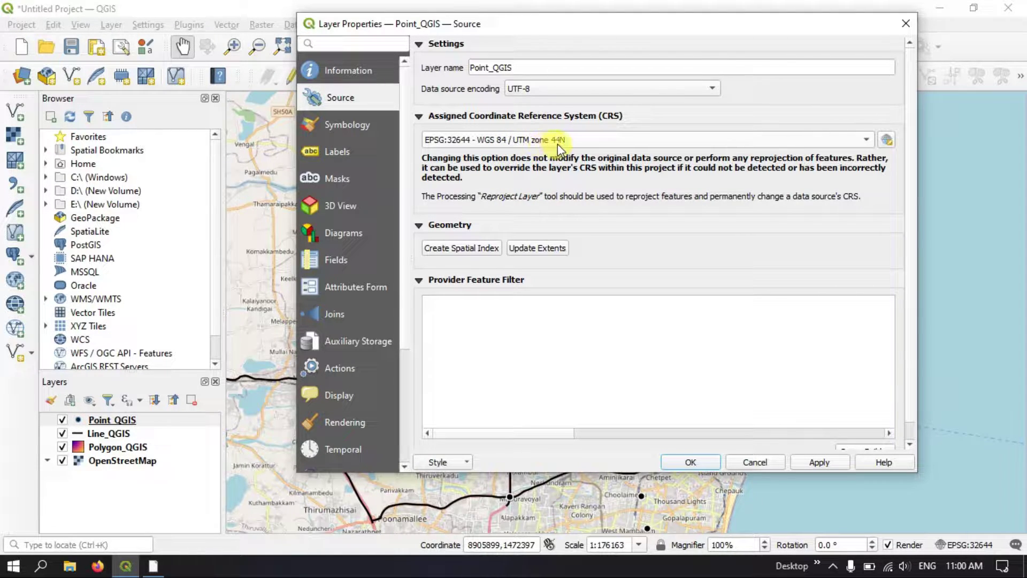
pyautogui.click(371, 69)
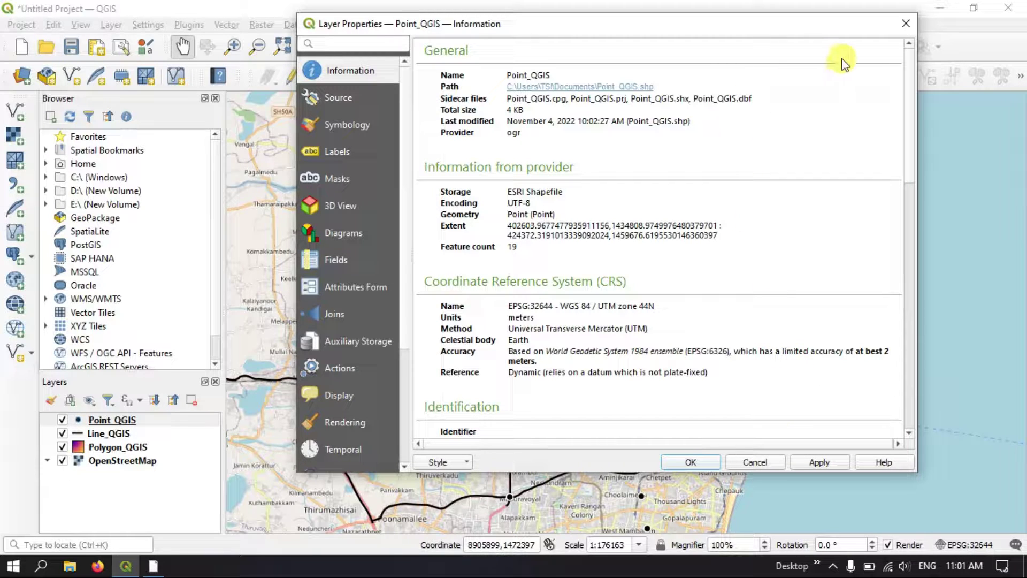
pyautogui.click(904, 24)
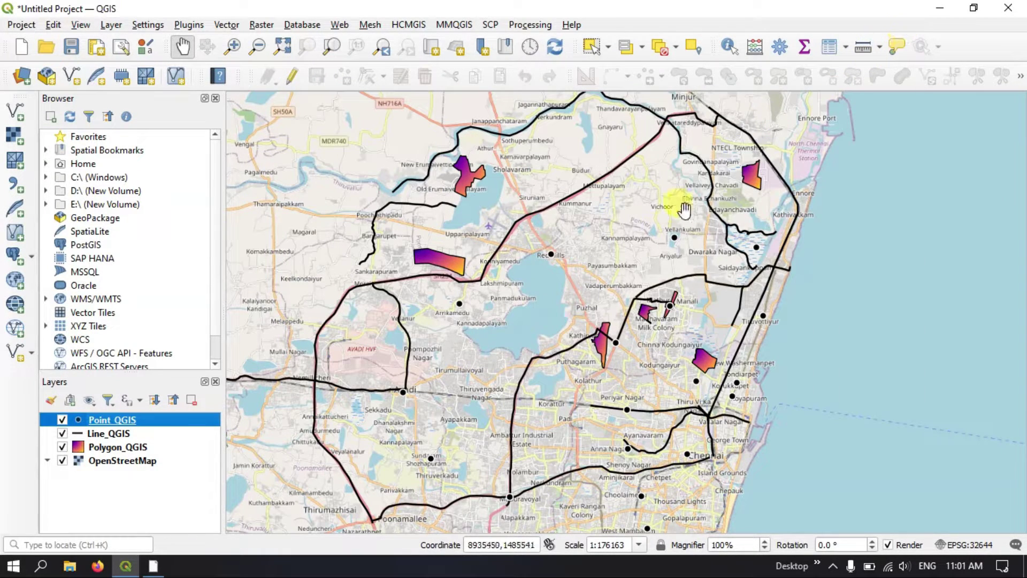
pyautogui.click(136, 453)
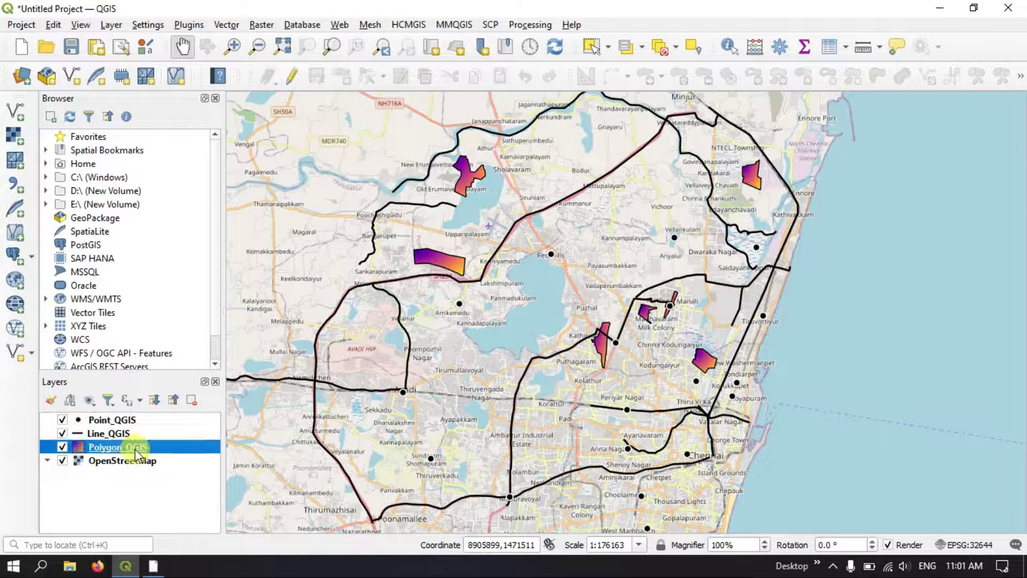
pyautogui.click(121, 433)
pyautogui.click(115, 420)
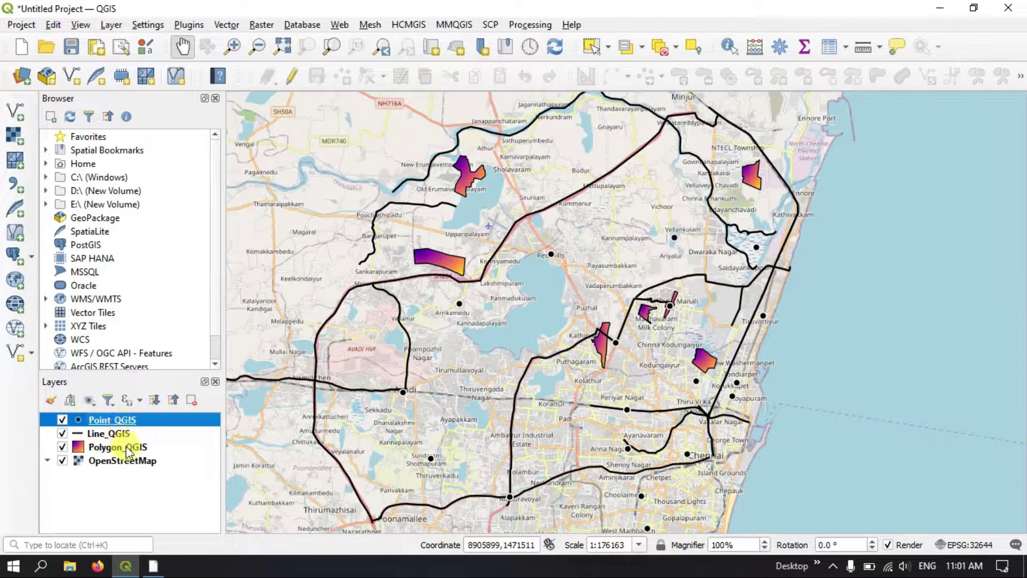
pyautogui.click(128, 453)
pyautogui.click(122, 433)
pyautogui.click(120, 420)
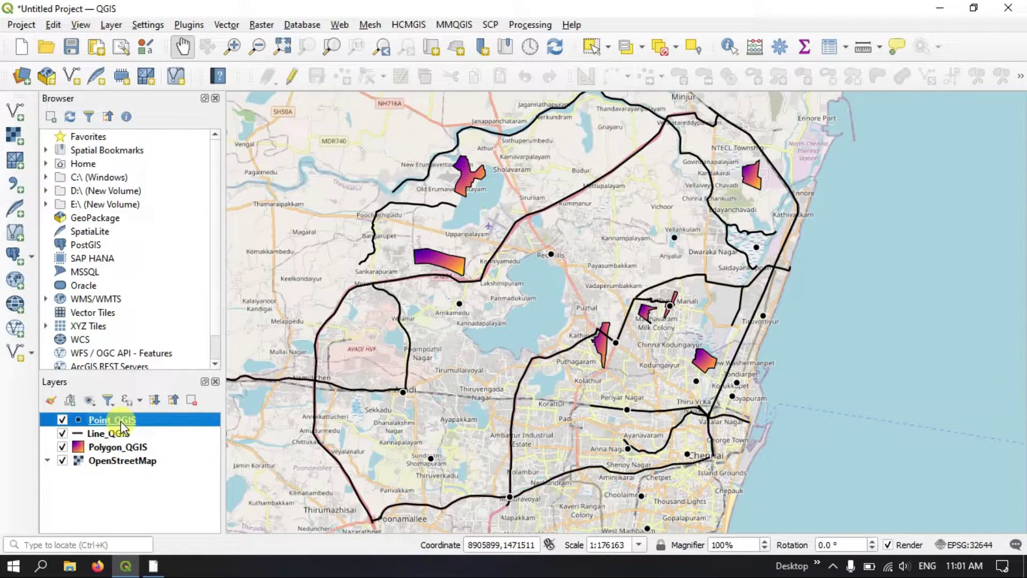
# Set the project's coordinate reference system to WGS 84 / UTM zone 44N (EPSG:32644) and apply it.
pyautogui.click(15, 26)
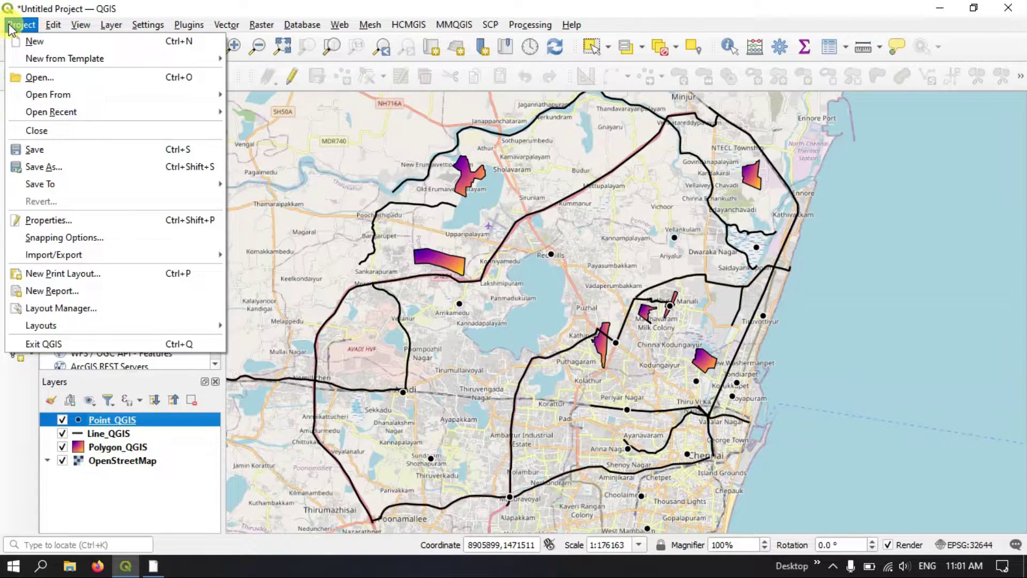
pyautogui.click(61, 220)
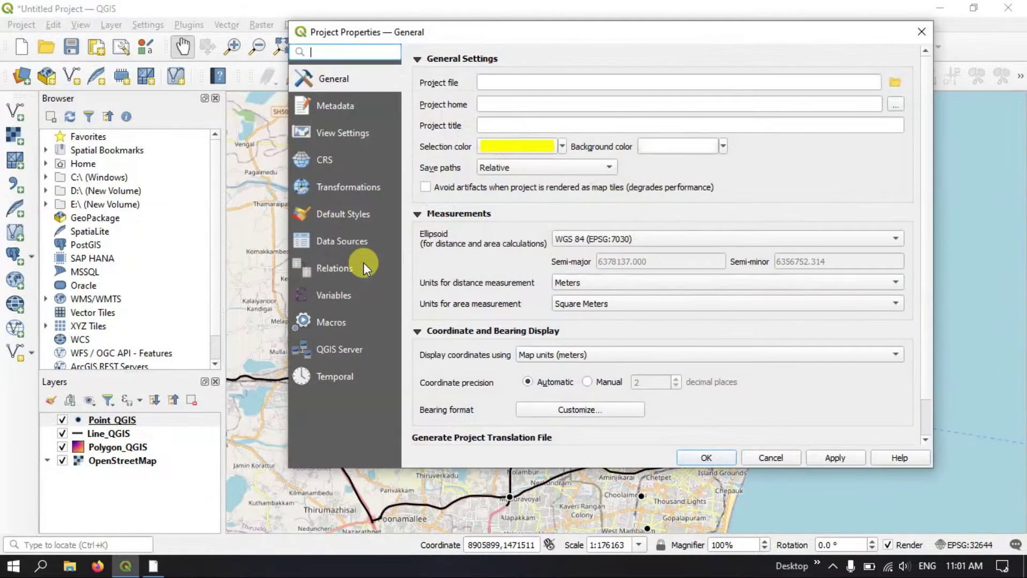
pyautogui.moveTo(658, 37); pyautogui.dragTo(641, 21)
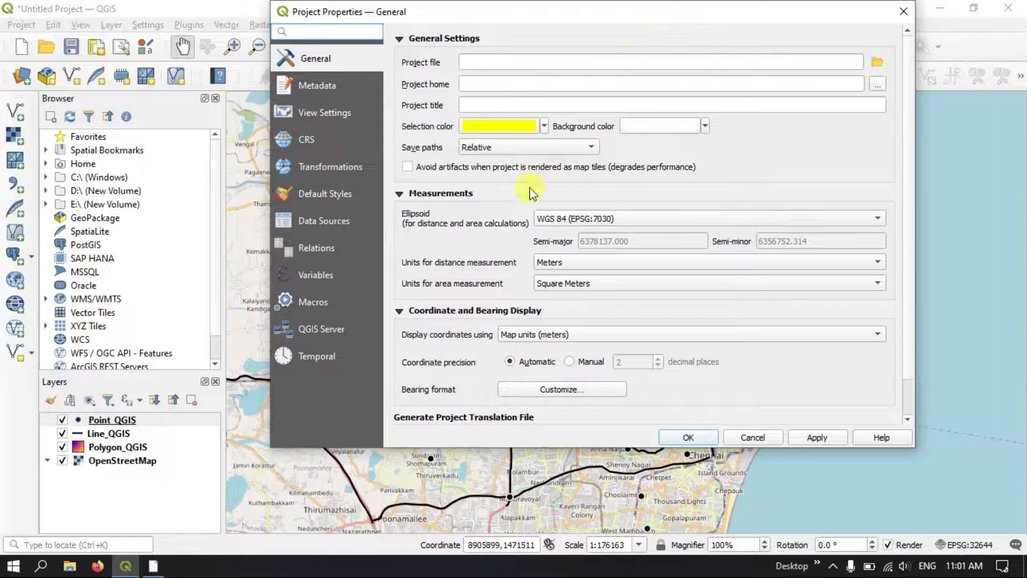
pyautogui.click(315, 137)
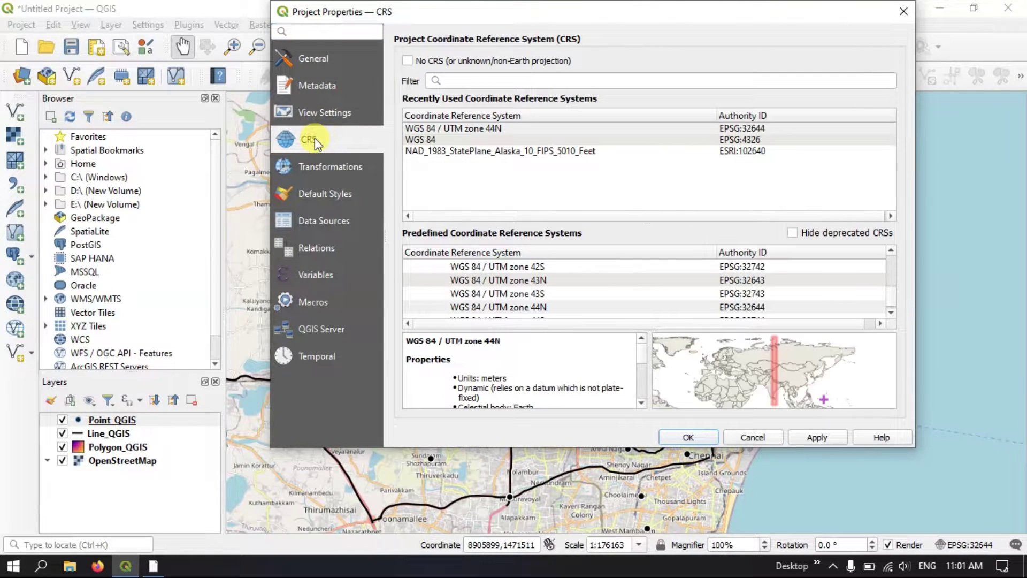
pyautogui.click(496, 128)
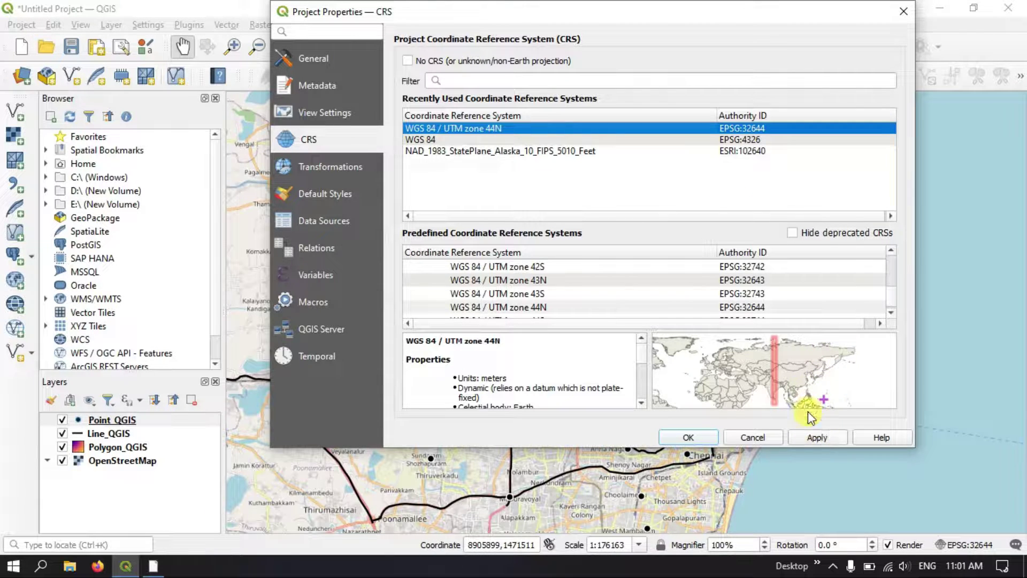
pyautogui.click(812, 438)
pyautogui.click(685, 441)
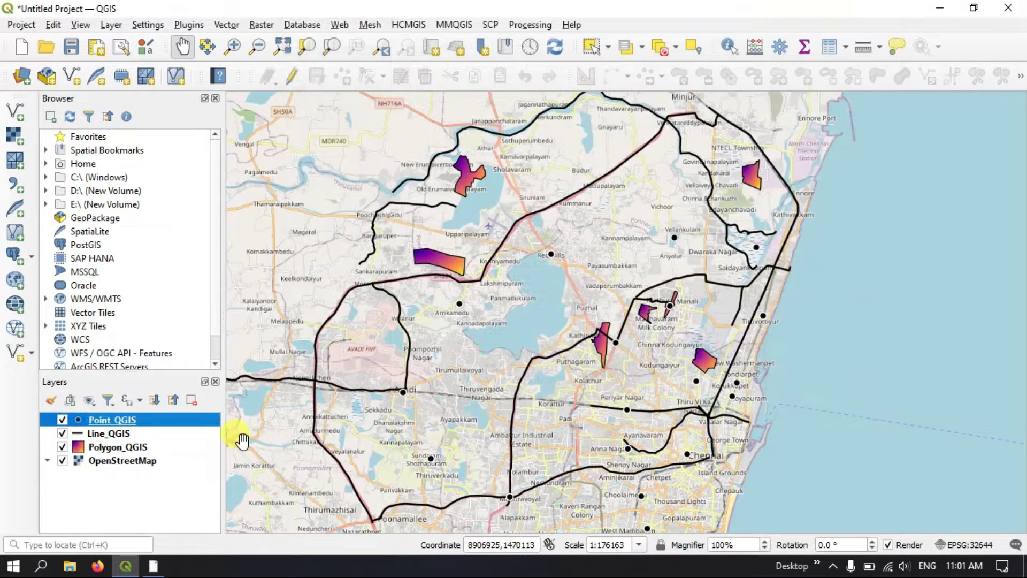
# Set up an ESRI Shapefile export of the Point_QGIS layer with the file name Pts in the Water_Quality folder.
pyautogui.rightClick(146, 421)
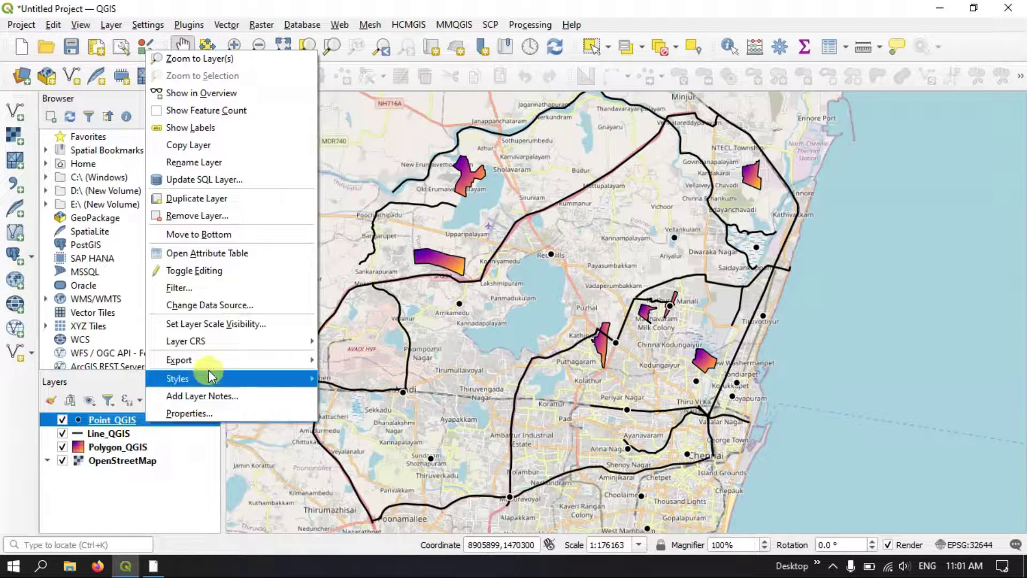
pyautogui.moveTo(217, 362)
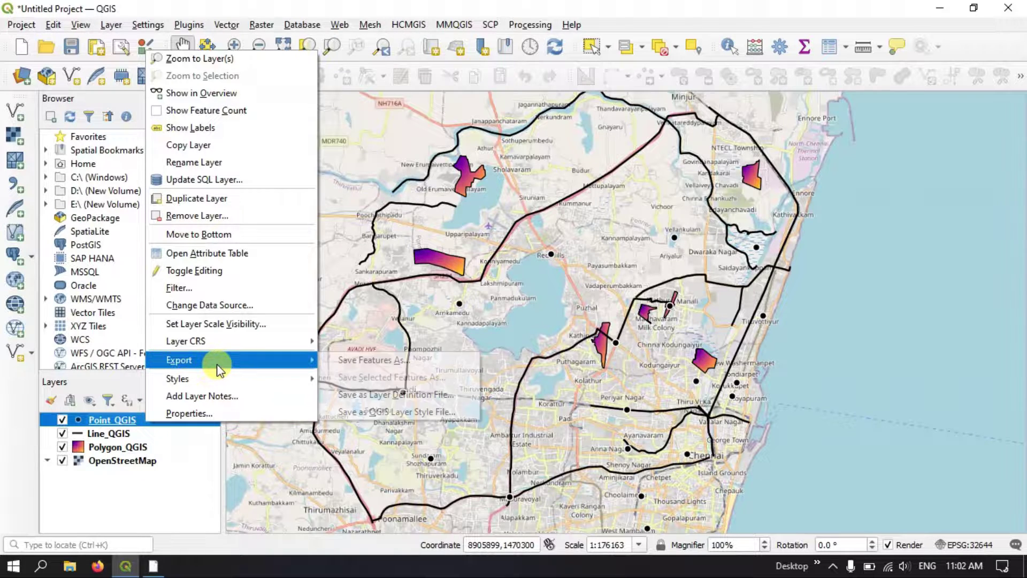
pyautogui.click(350, 363)
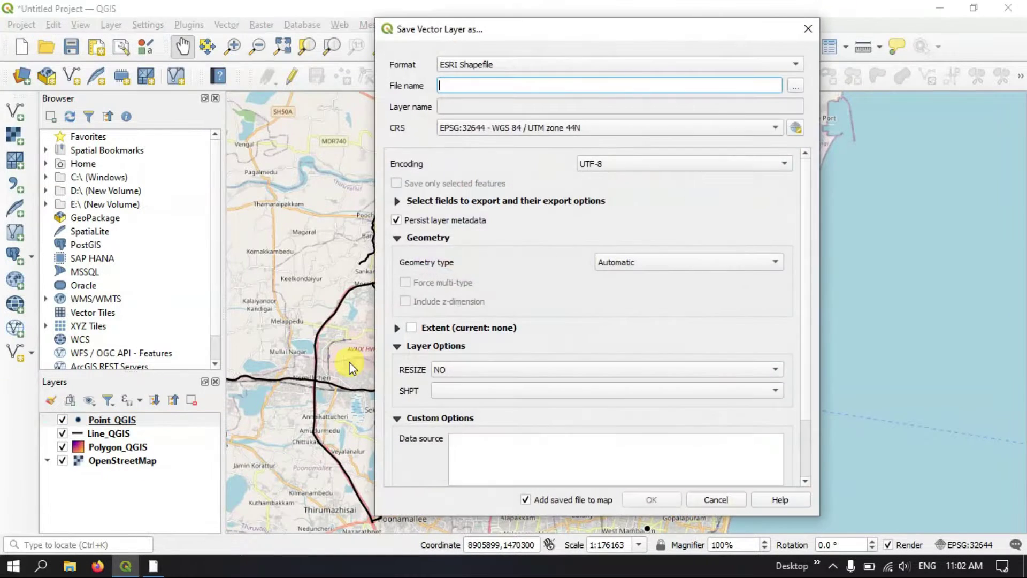
pyautogui.click(796, 87)
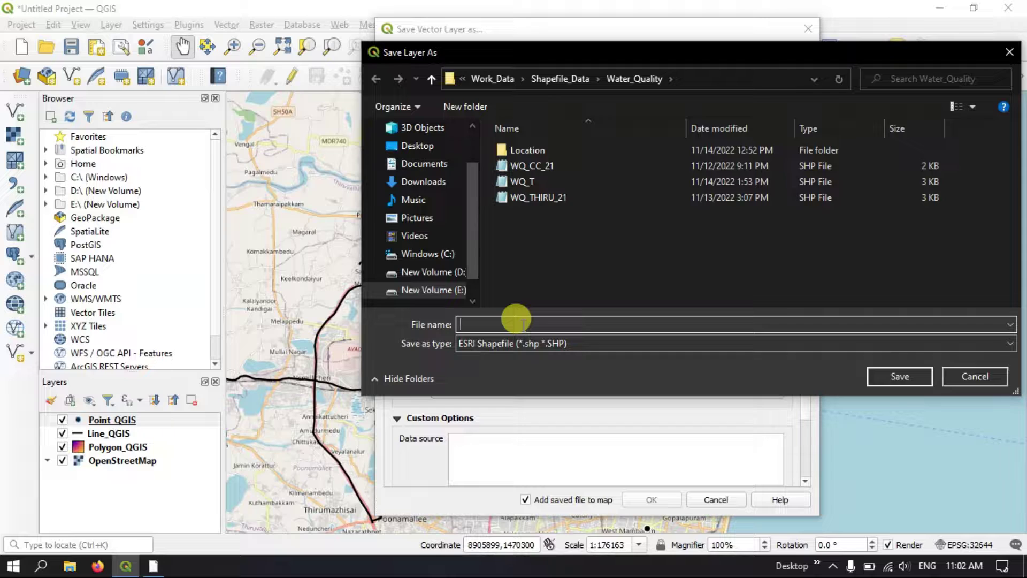
pyautogui.write('Pt')
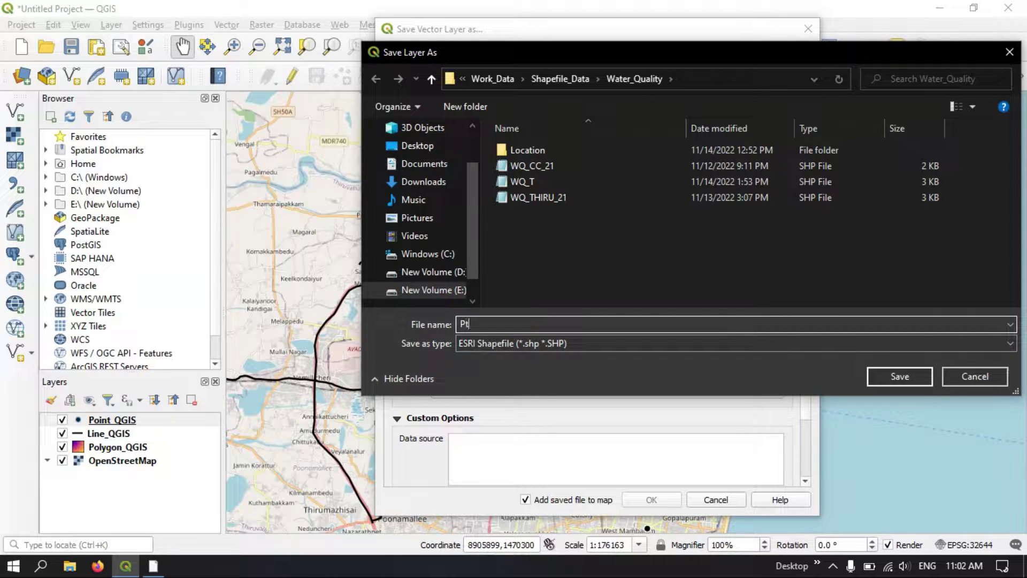
pyautogui.write('s')
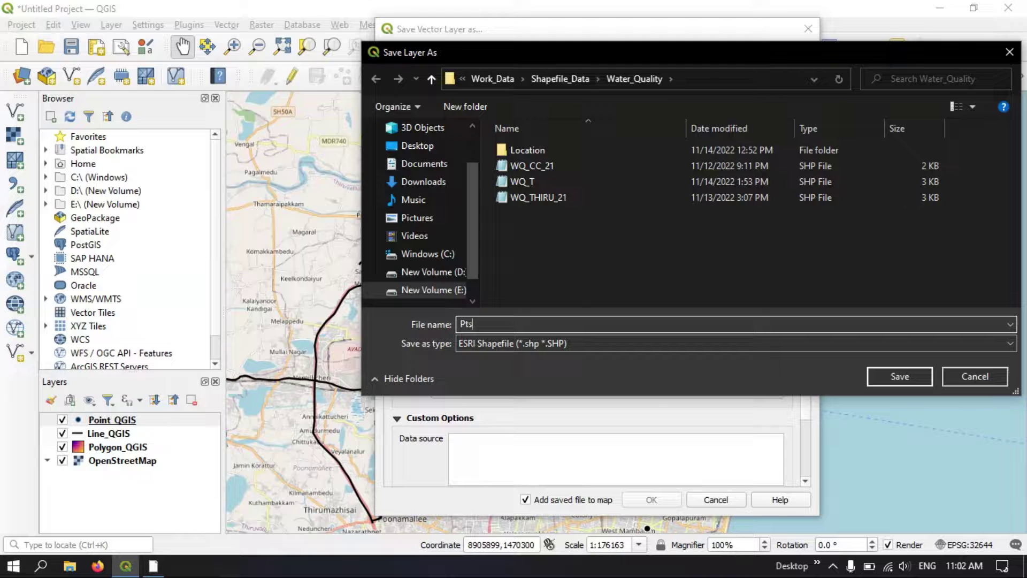
pyautogui.click(910, 377)
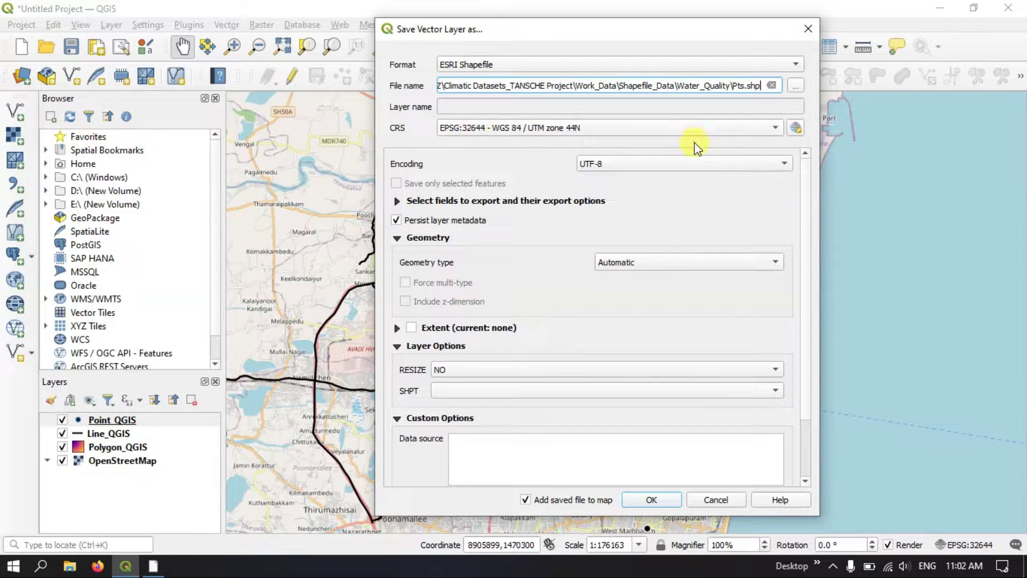
# Choose WGS 84 / UTM zone 44N (EPSG:32644) as the export's coordinate reference system and save the layer.
pyautogui.click(737, 134)
pyautogui.click(738, 133)
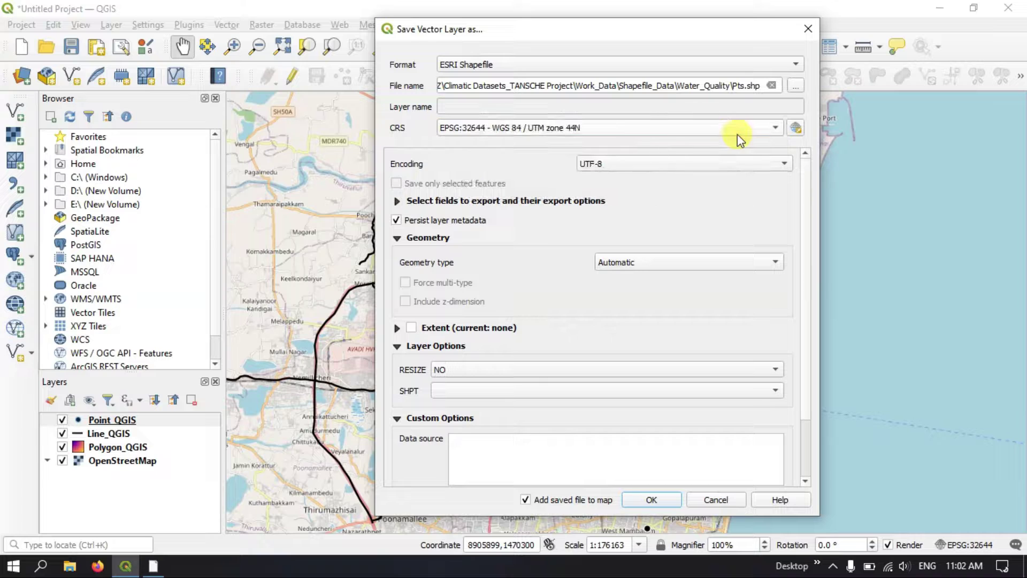
pyautogui.click(796, 129)
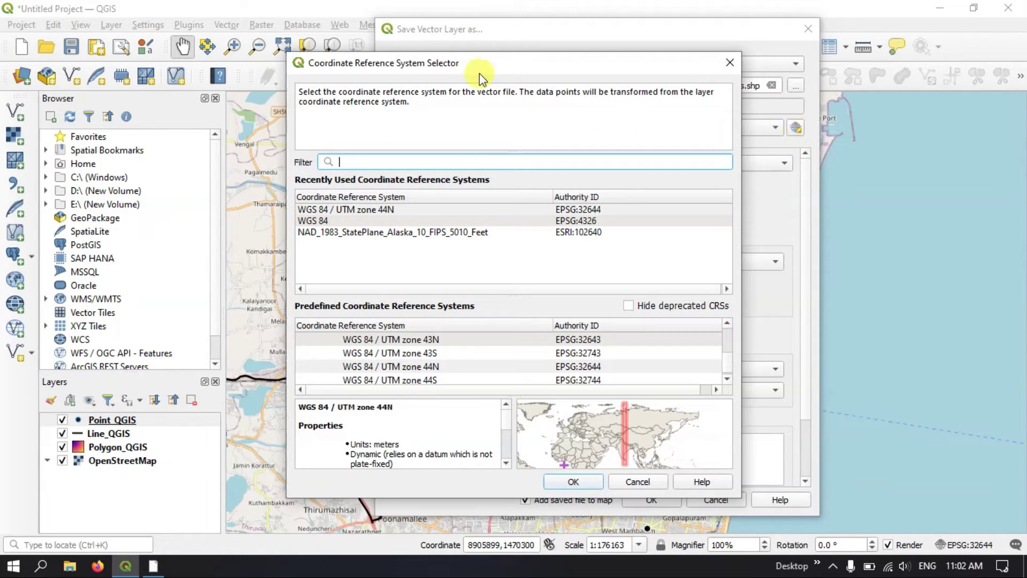
pyautogui.moveTo(472, 63); pyautogui.dragTo(588, 44)
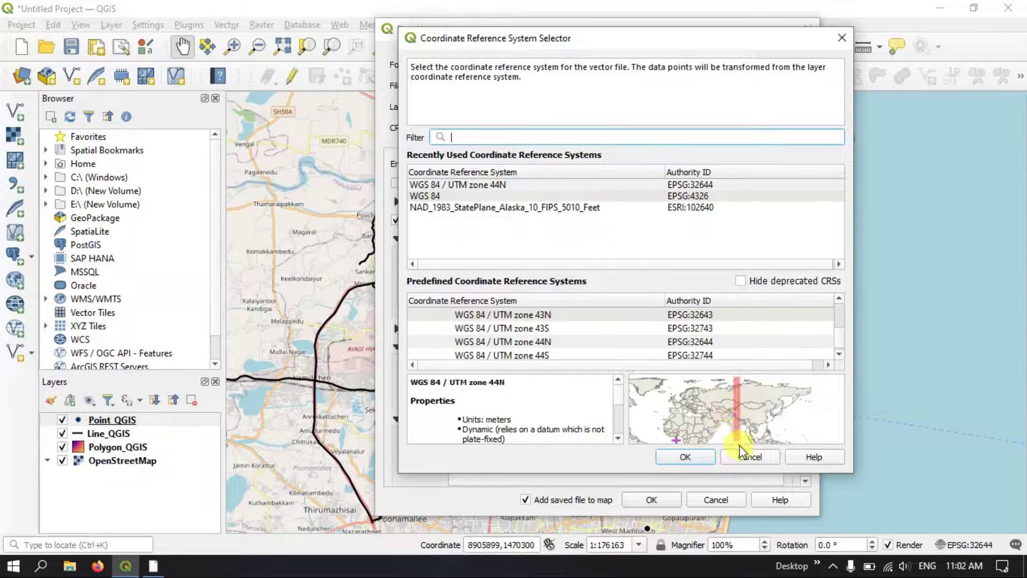
pyautogui.click(508, 342)
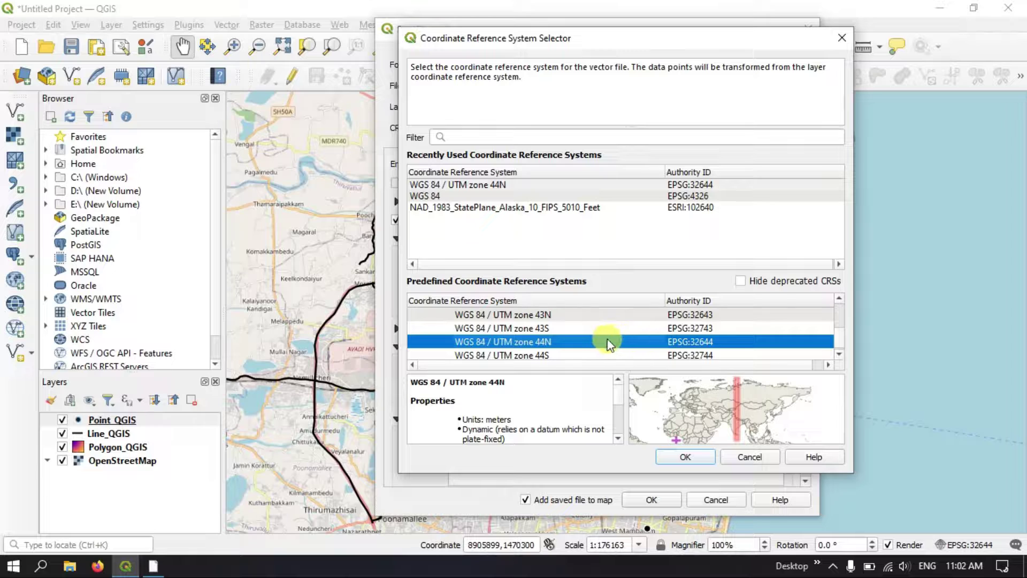
pyautogui.click(485, 185)
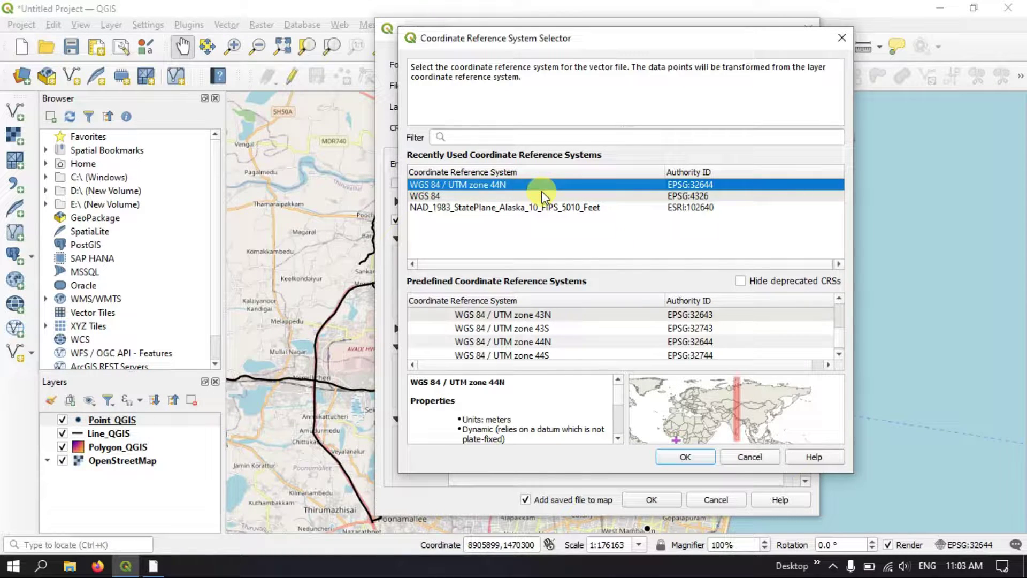
pyautogui.click(694, 457)
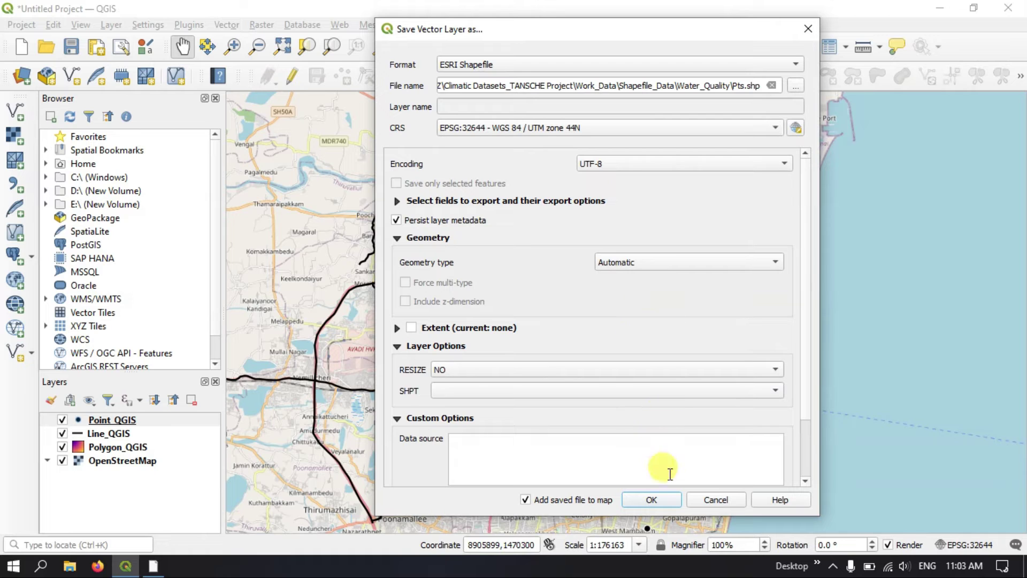
pyautogui.click(651, 499)
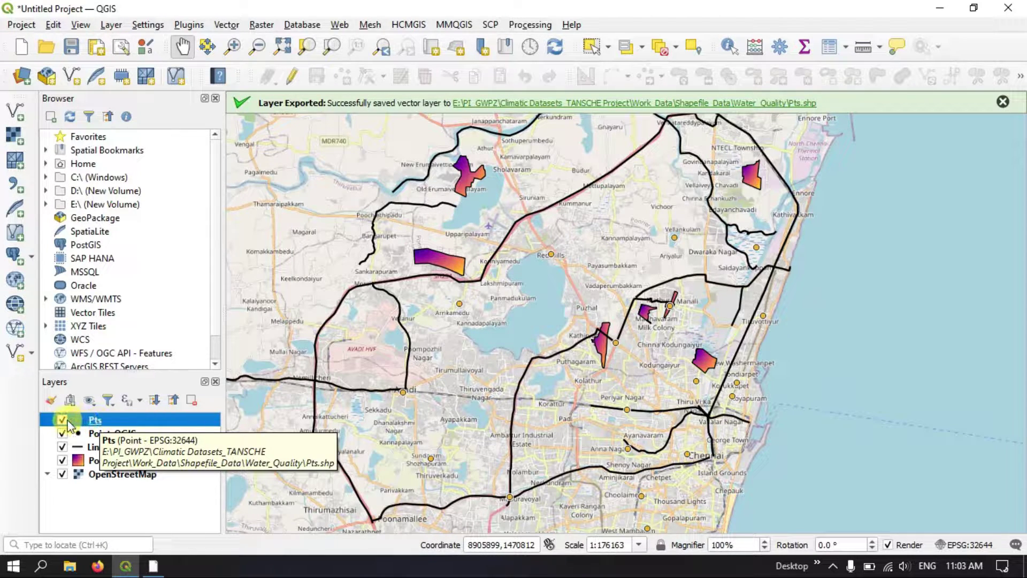
# Hide the exported Pts layer, remove it from the project and dismiss the export message.
pyautogui.click(63, 420)
pyautogui.rightClick(92, 423)
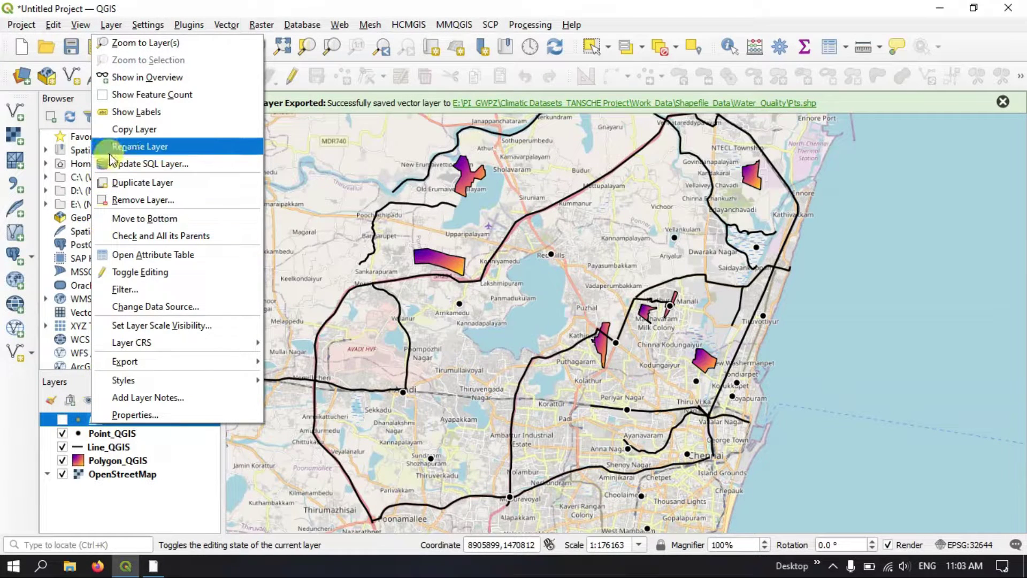
pyautogui.click(130, 204)
pyautogui.click(490, 300)
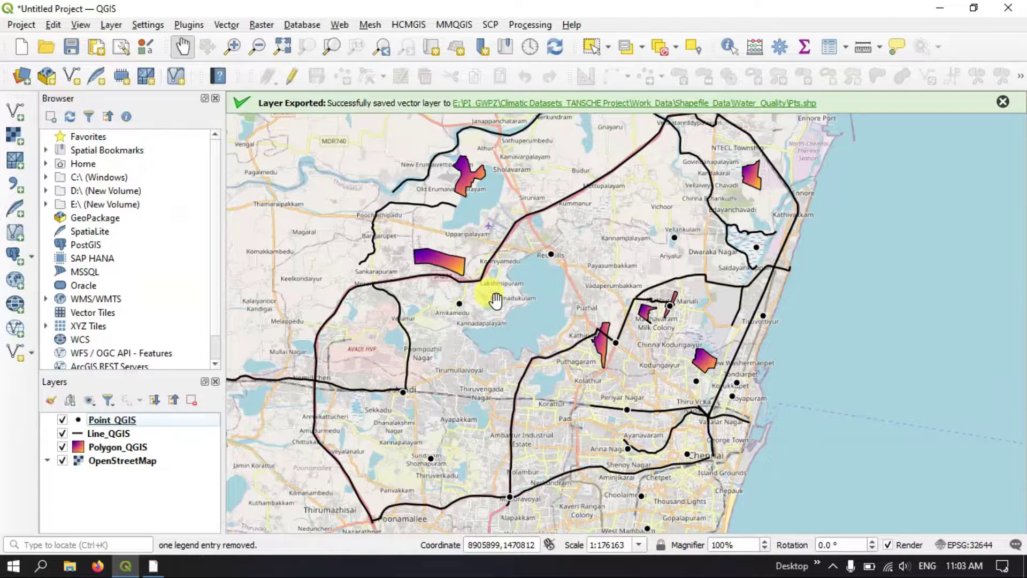
pyautogui.click(1002, 102)
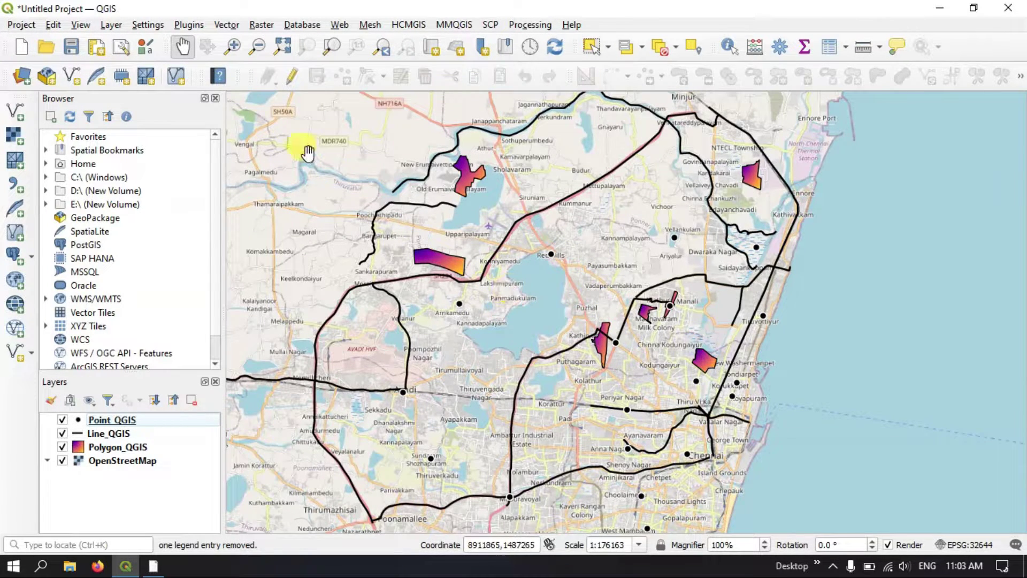
# Open the Buffer geoprocessing tool and use Point_QGIS as its input layer.
pyautogui.click(216, 25)
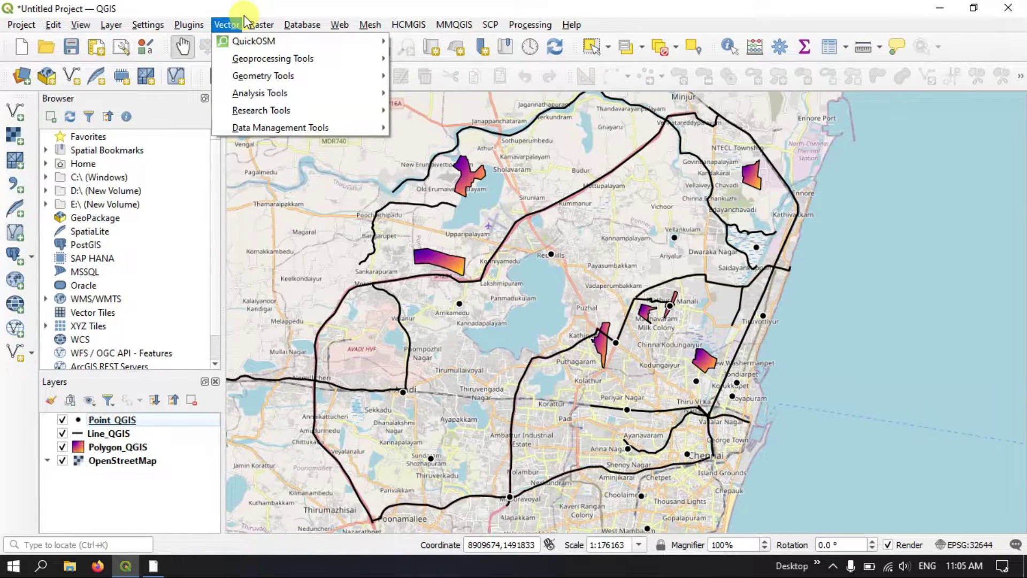
pyautogui.moveTo(256, 63)
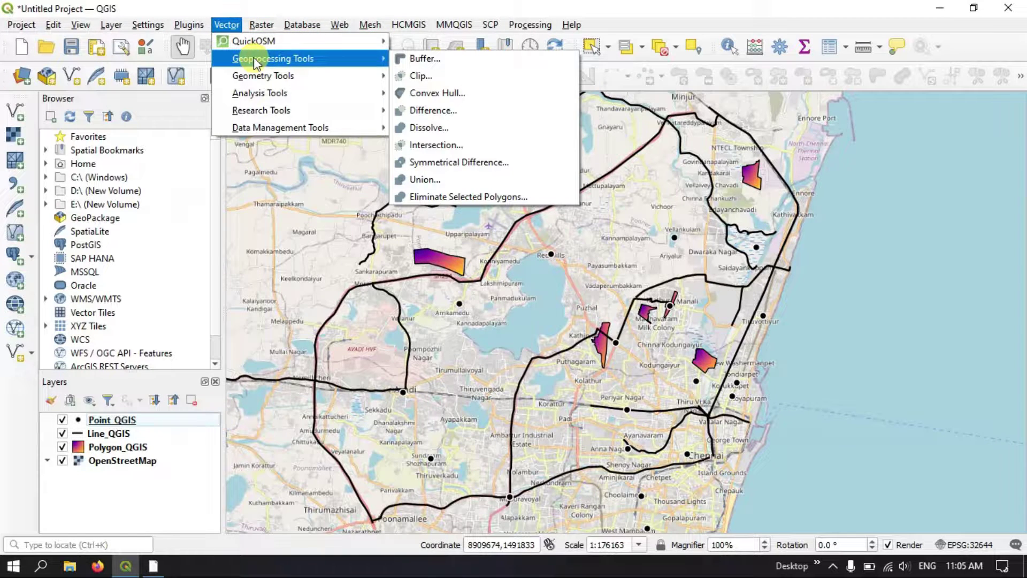
pyautogui.click(413, 59)
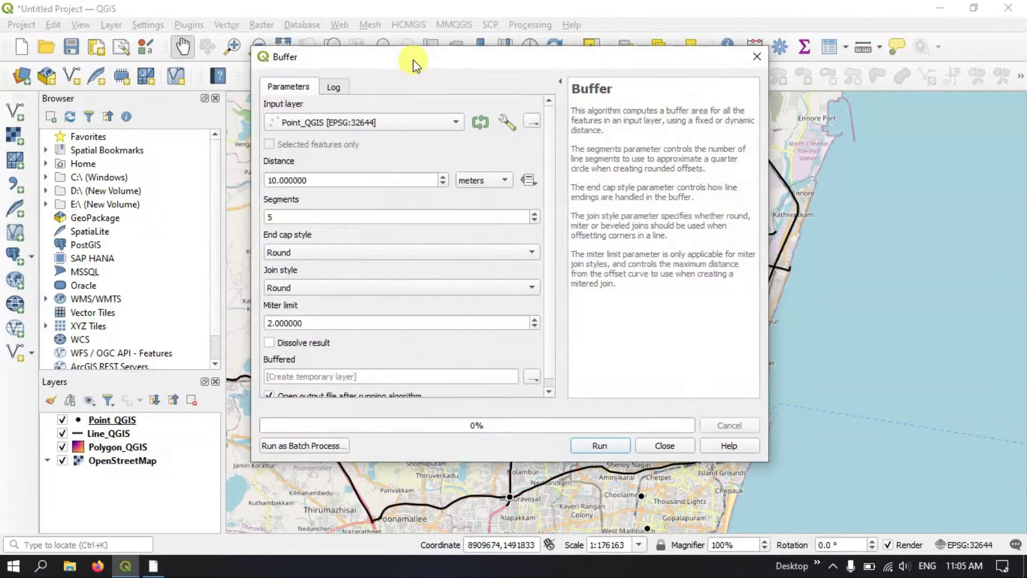
pyautogui.moveTo(413, 59); pyautogui.dragTo(529, 58)
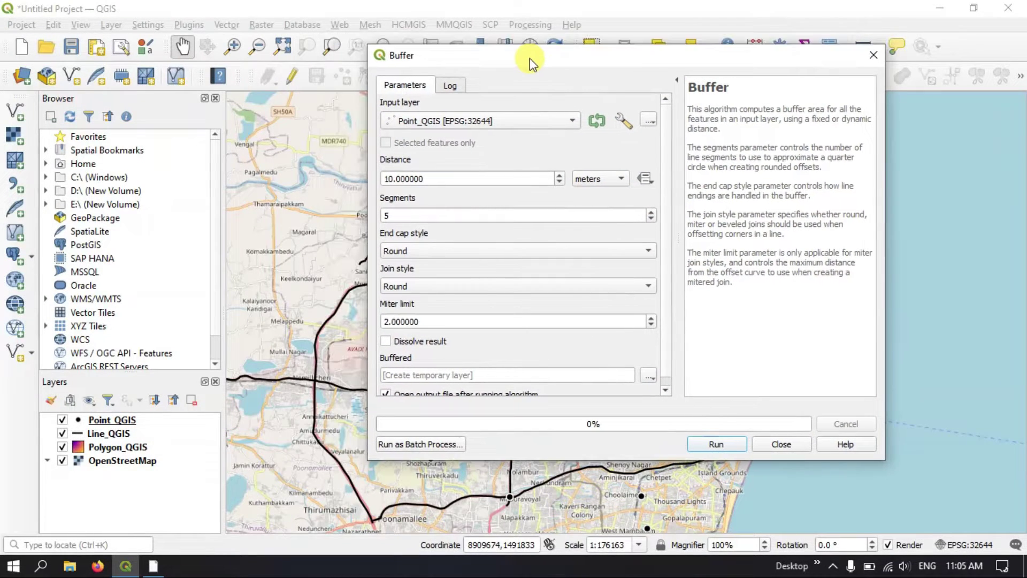
pyautogui.click(527, 122)
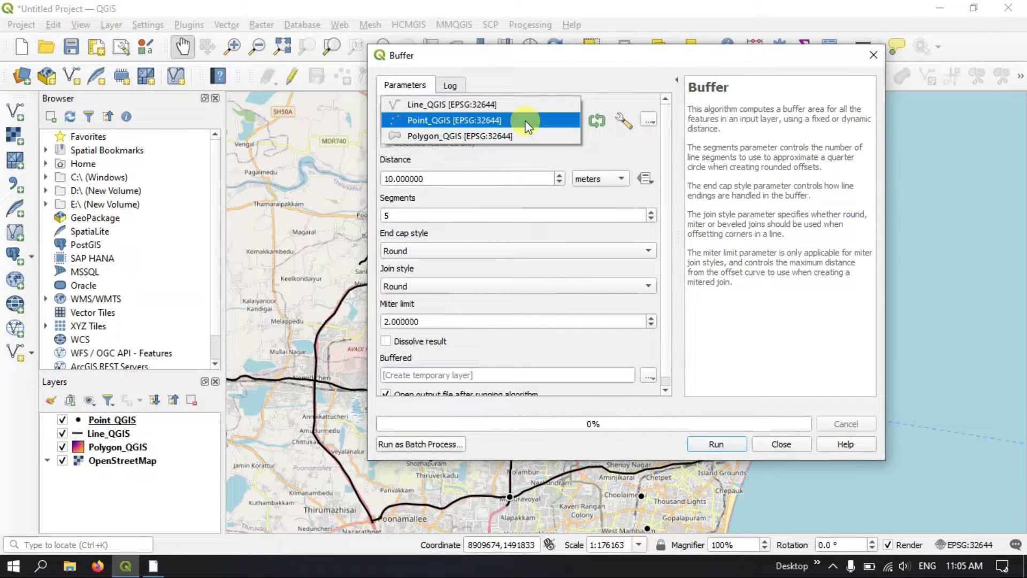
pyautogui.click(528, 127)
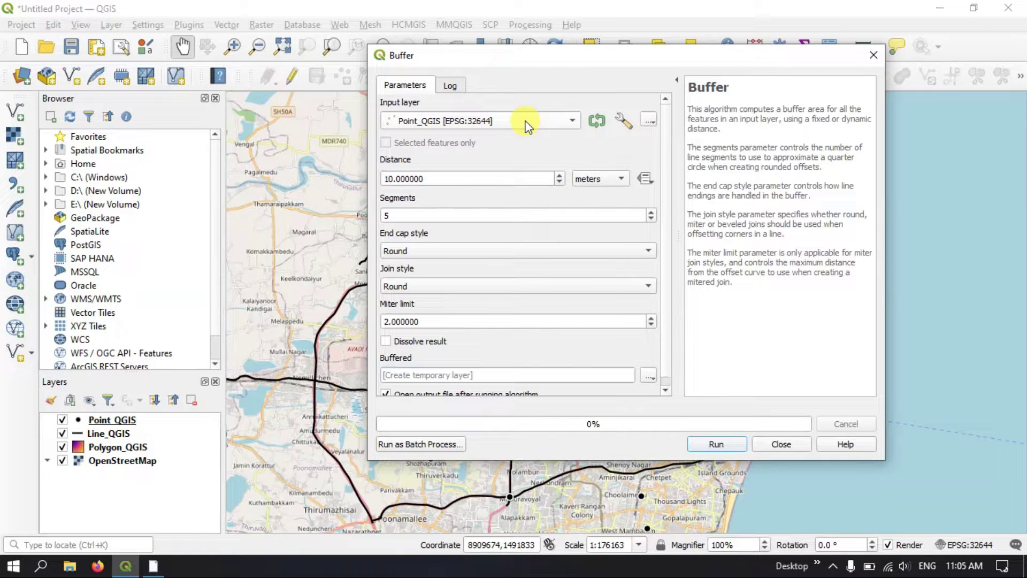
pyautogui.click(650, 122)
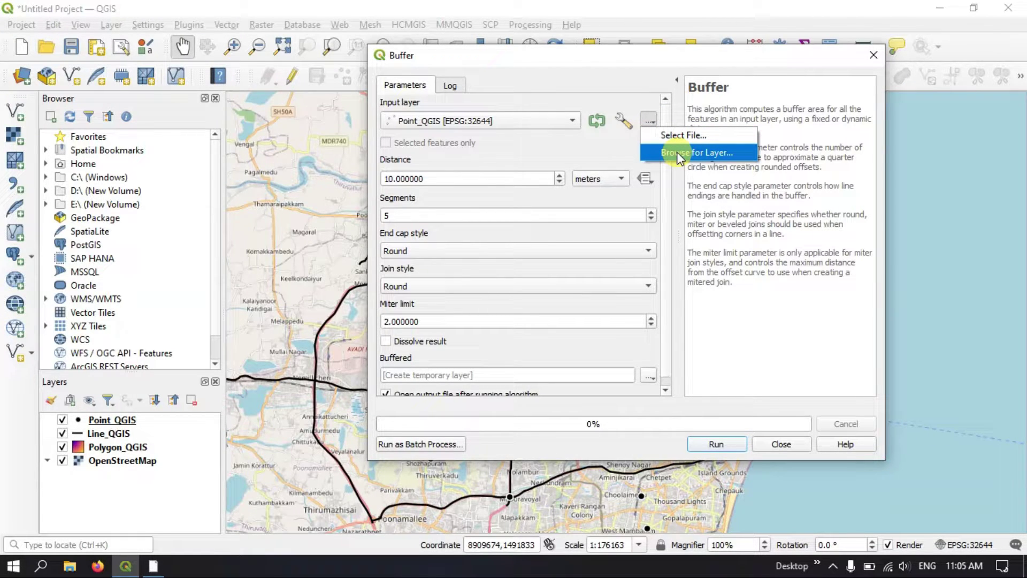
pyautogui.click(568, 146)
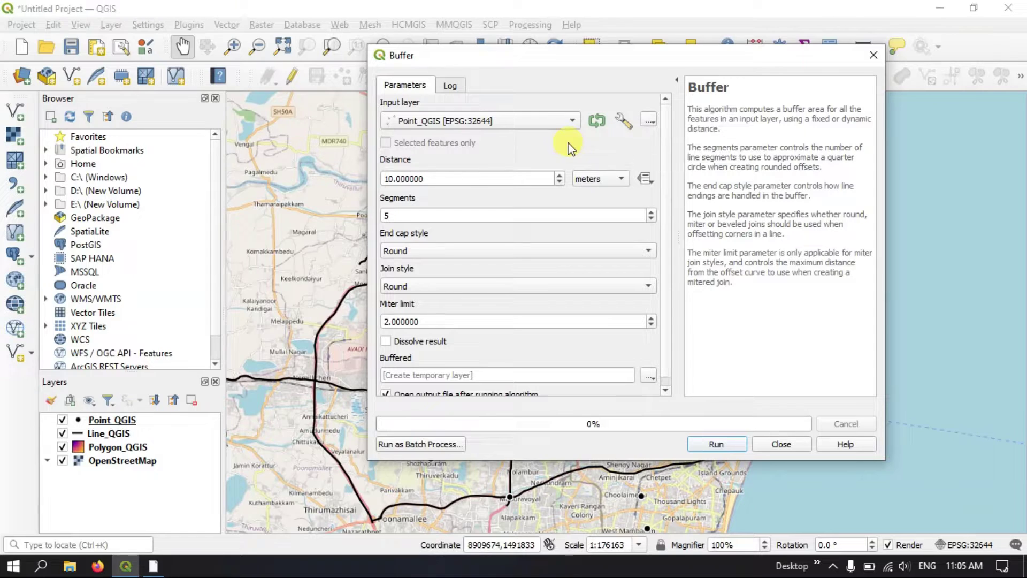
# Set the buffer distance to 100 meters.
pyautogui.click(392, 179)
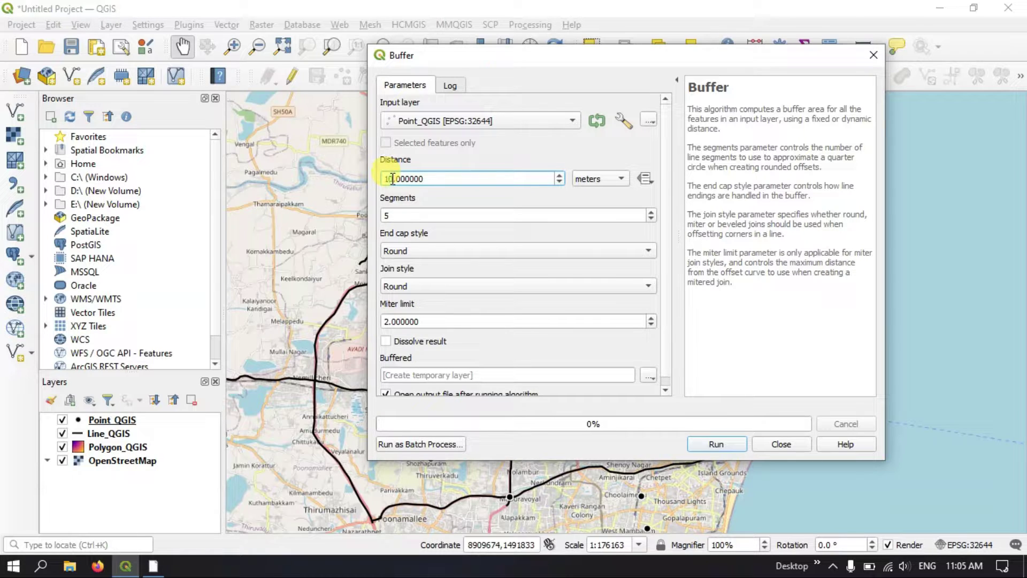
pyautogui.moveTo(393, 178); pyautogui.dragTo(385, 181)
pyautogui.write('100')
pyautogui.click(593, 178)
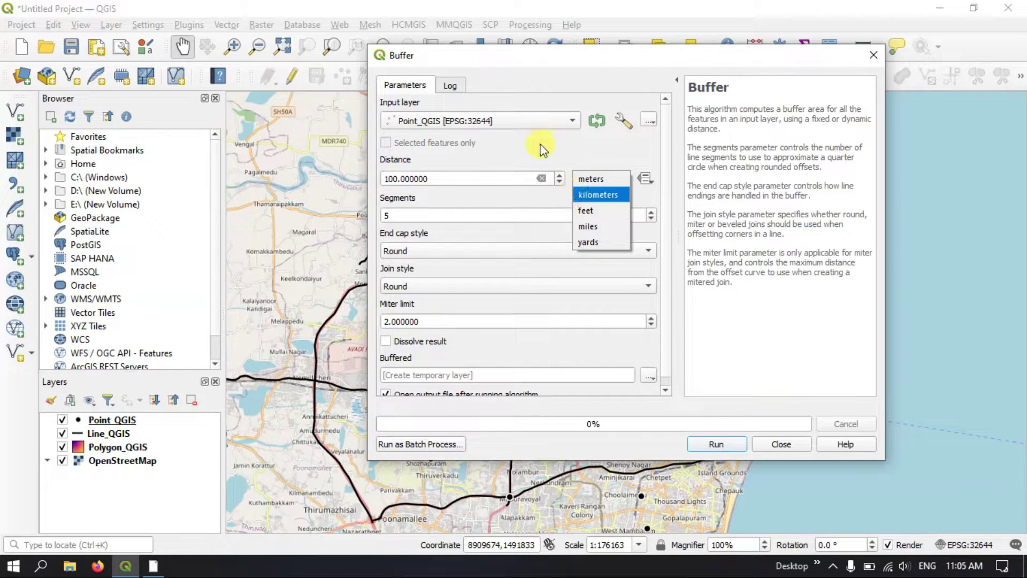
pyautogui.click(585, 180)
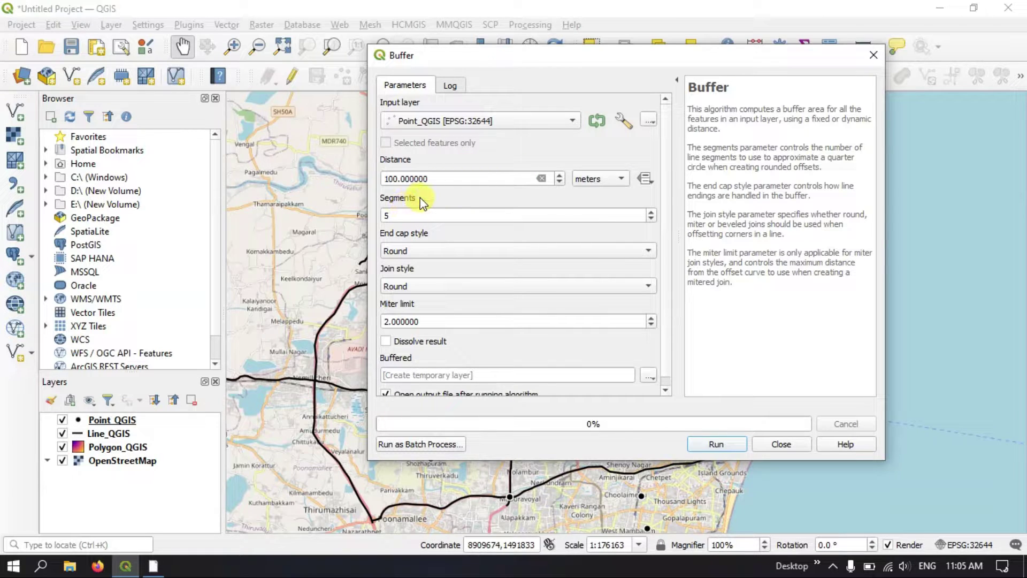
# Review the buffer's segments setting and its available end cap and join style options.
pyautogui.doubleClick(418, 213)
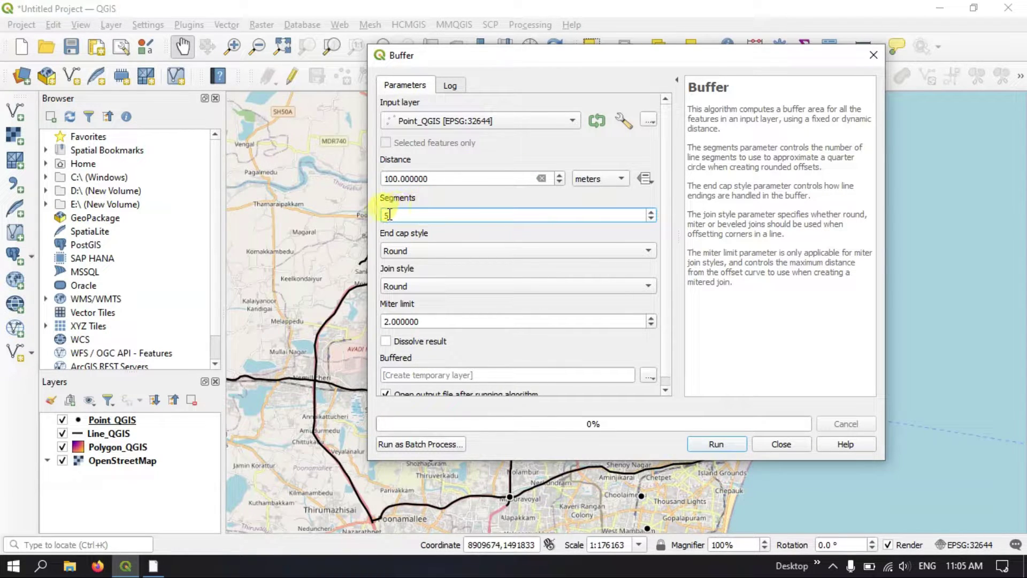
pyautogui.moveTo(412, 203)
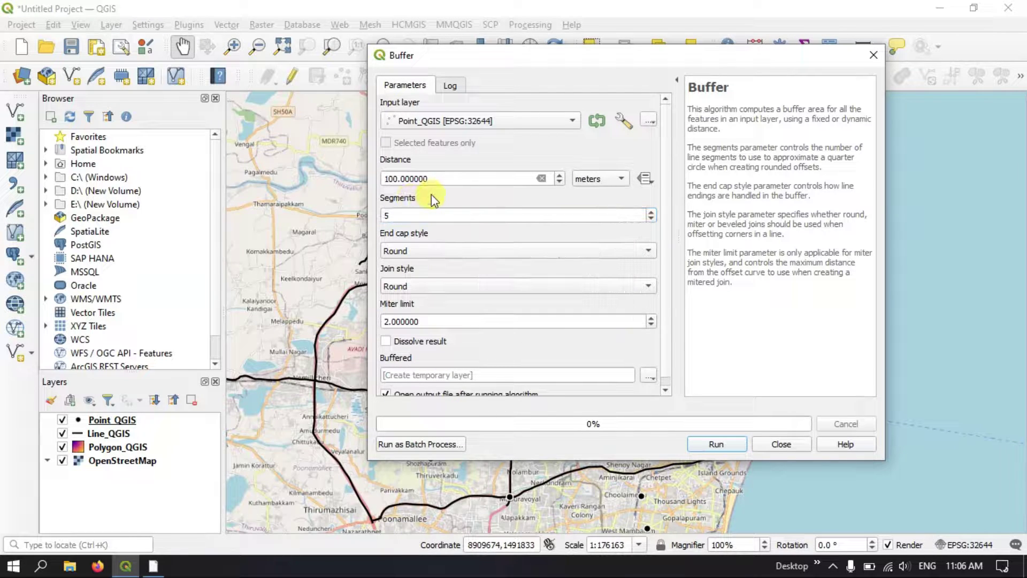
pyautogui.click(399, 216)
pyautogui.click(422, 259)
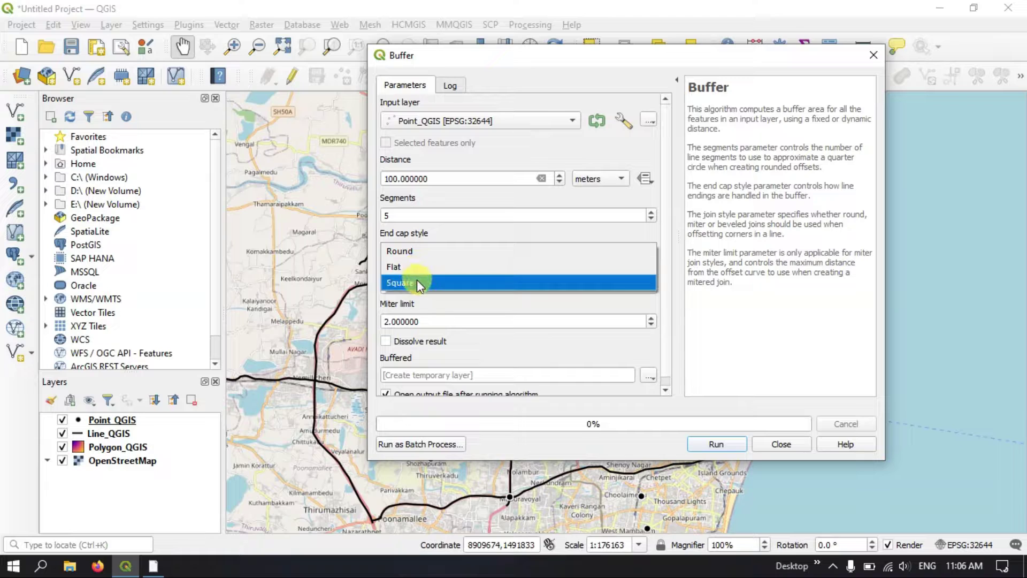
pyautogui.click(453, 204)
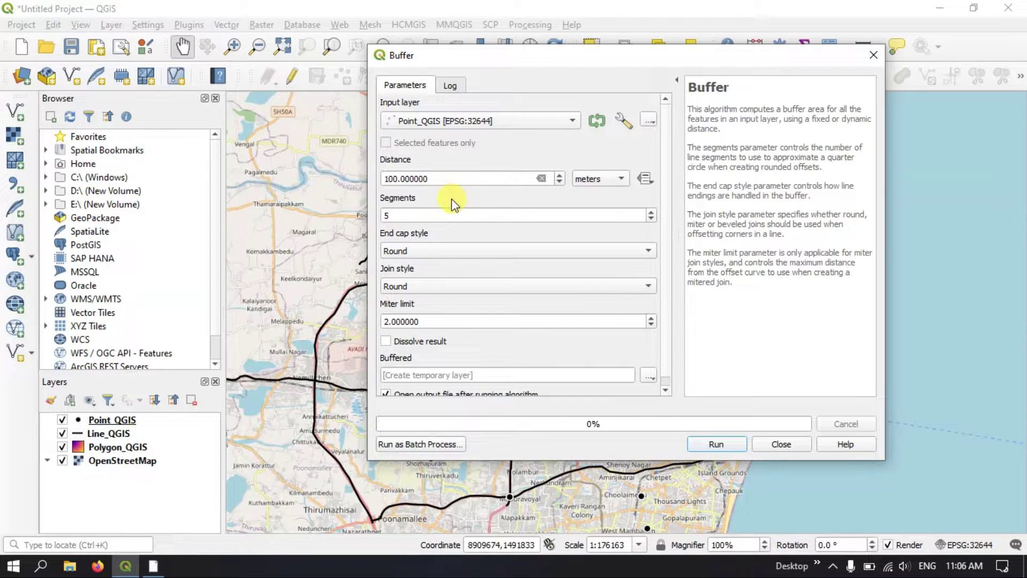
pyautogui.click(428, 285)
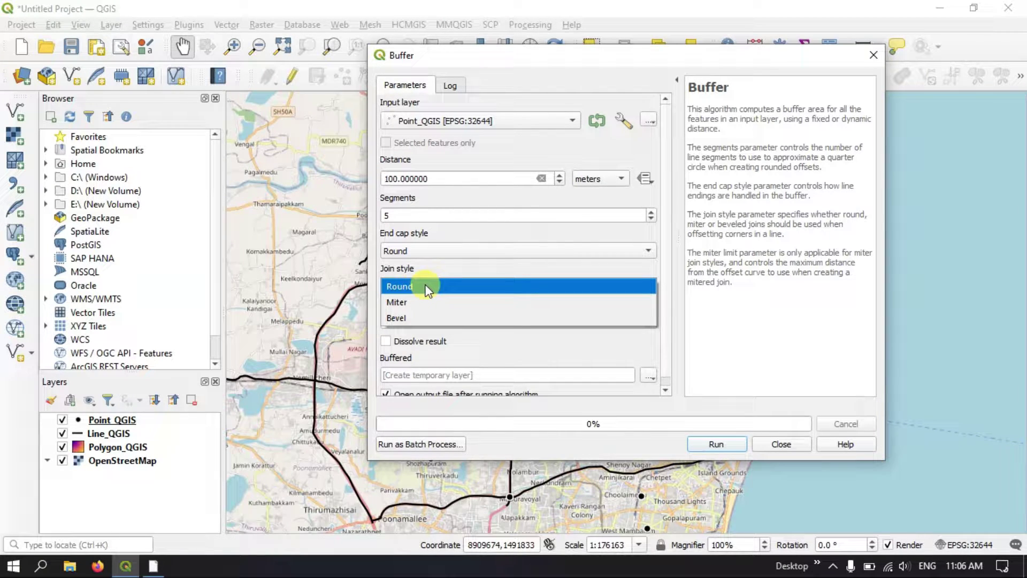
pyautogui.click(428, 268)
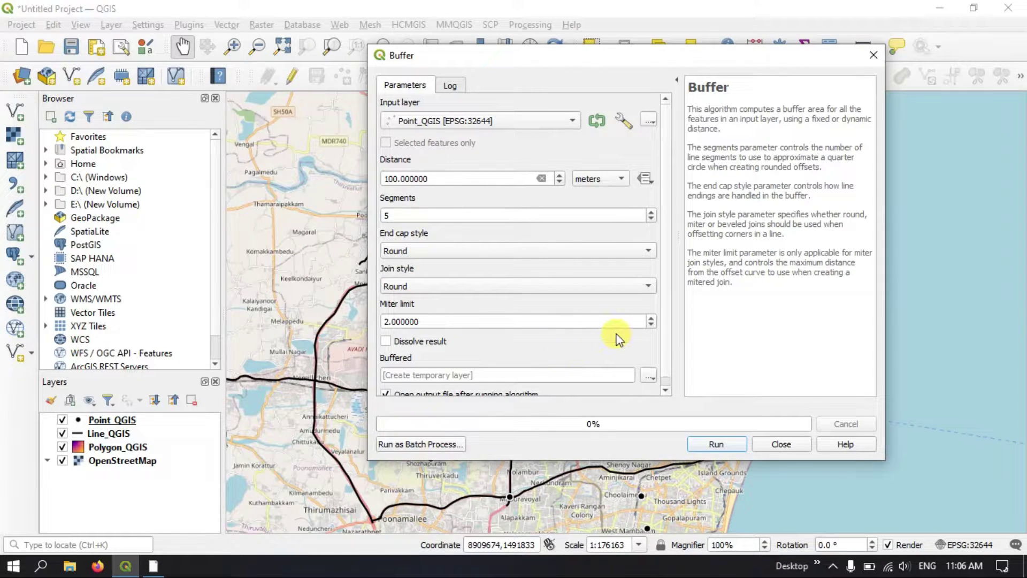
# Run the buffer with its output saved as Buffer.gpkg in the D:/GS/Raster folder, and close the tool.
pyautogui.scroll(-1, 665, 371)
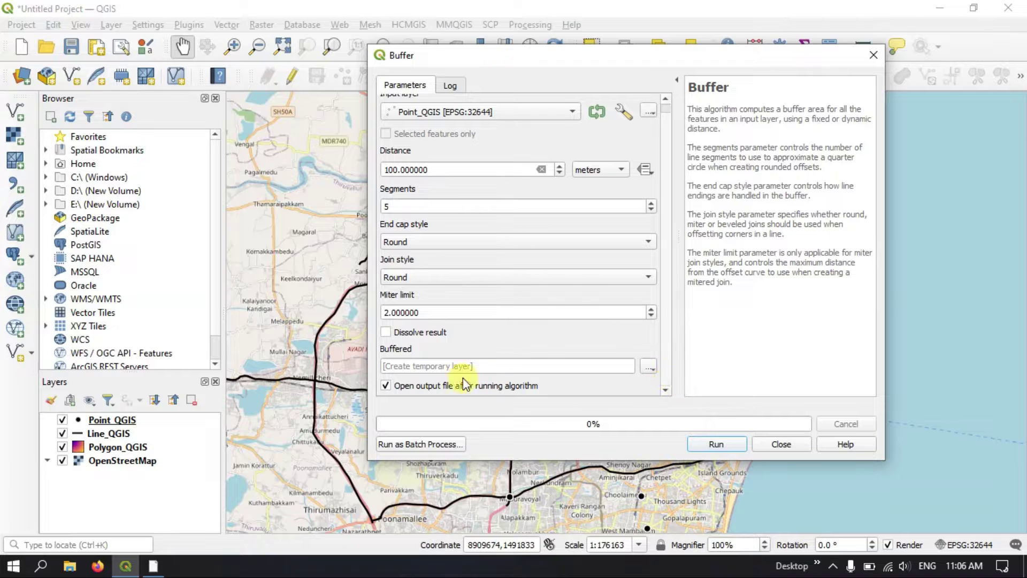
pyautogui.click(651, 367)
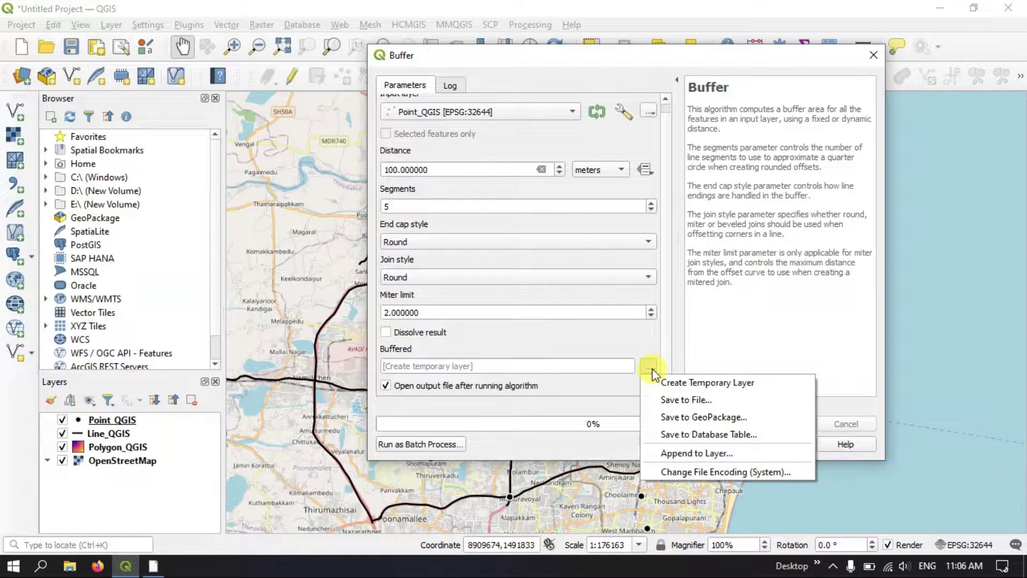
pyautogui.click(679, 401)
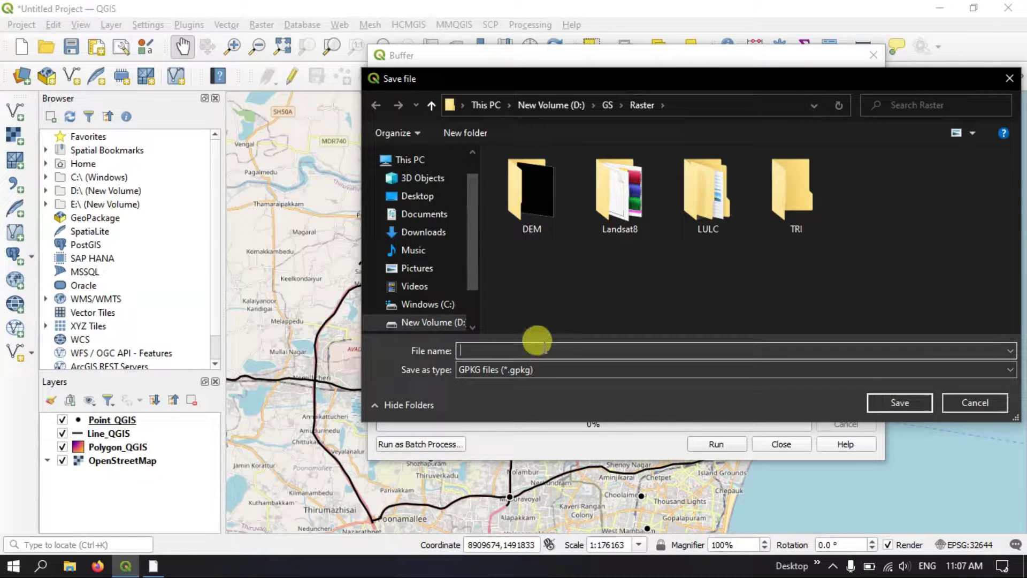
pyautogui.click(775, 198)
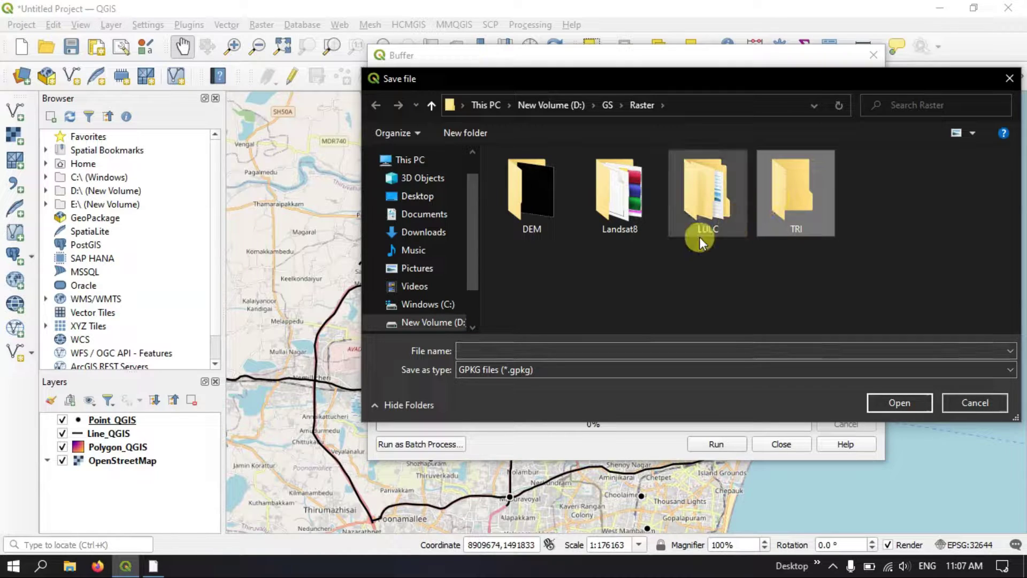
pyautogui.click(527, 349)
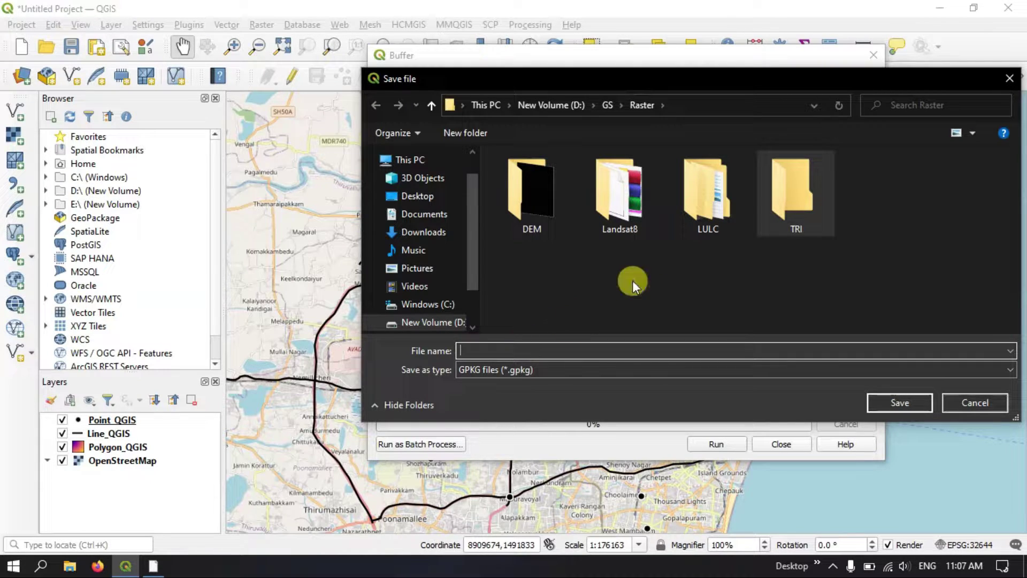
pyautogui.click(477, 349)
pyautogui.write('Buffer')
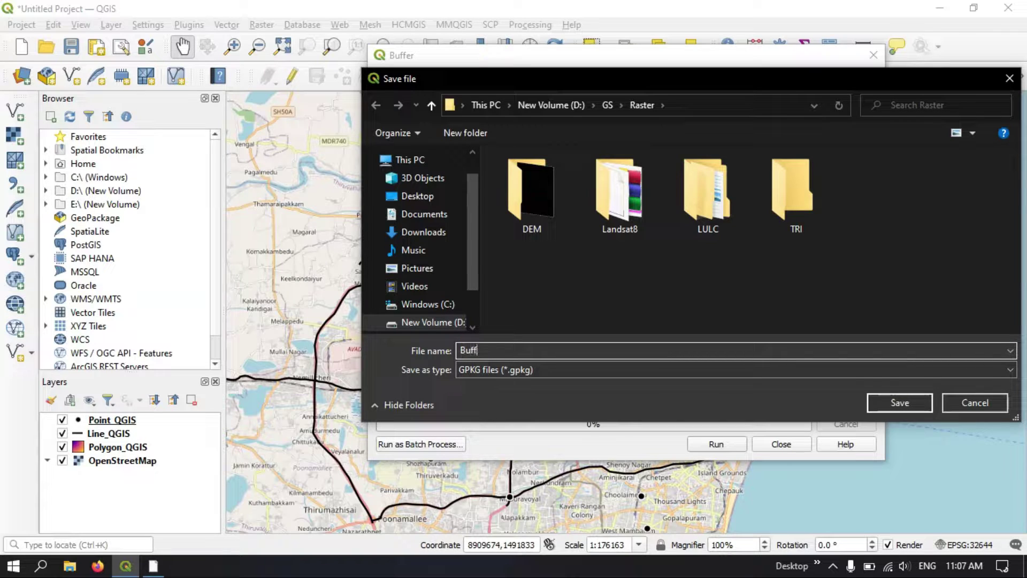
pyautogui.click(913, 404)
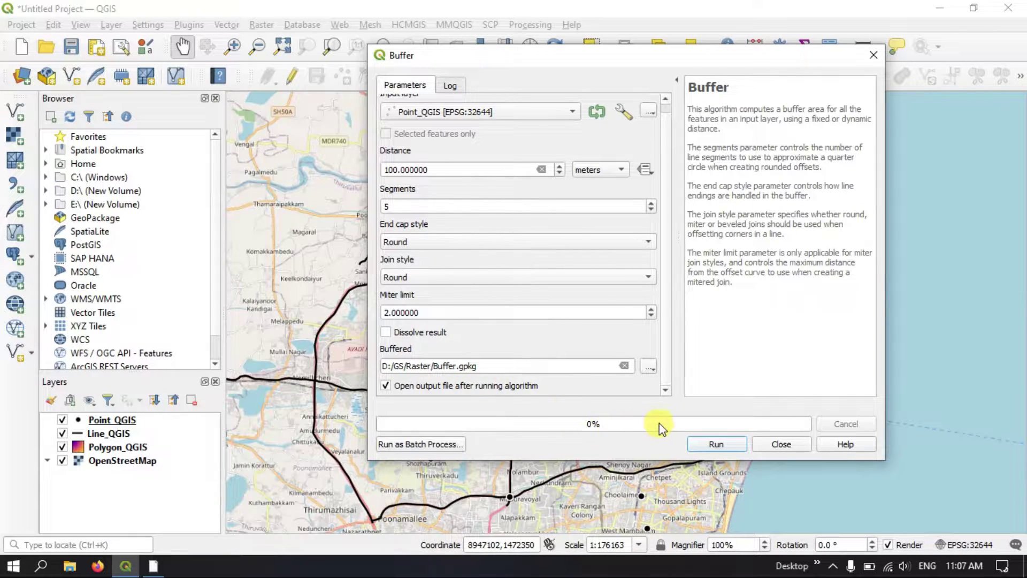
pyautogui.click(738, 446)
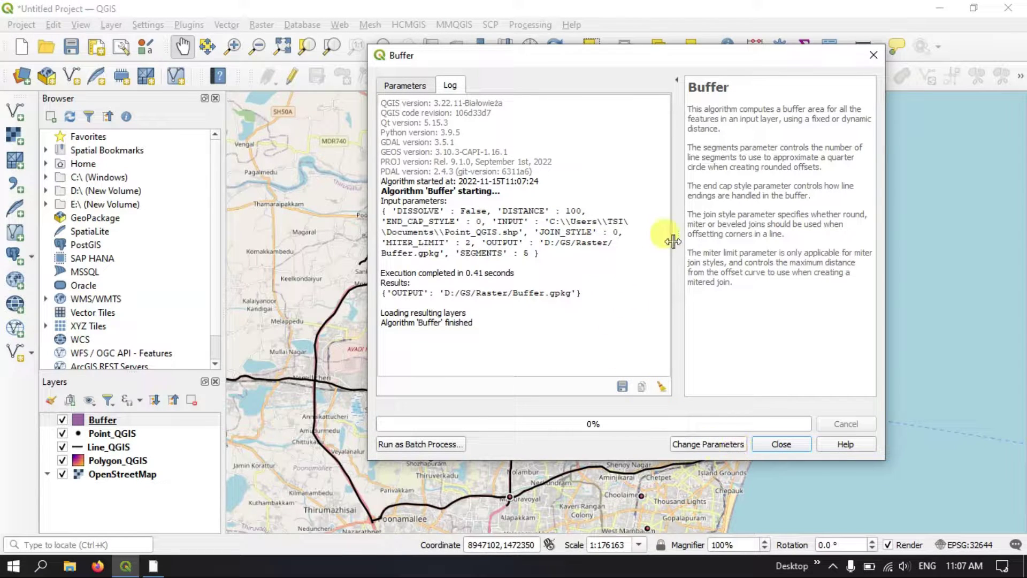
pyautogui.click(869, 54)
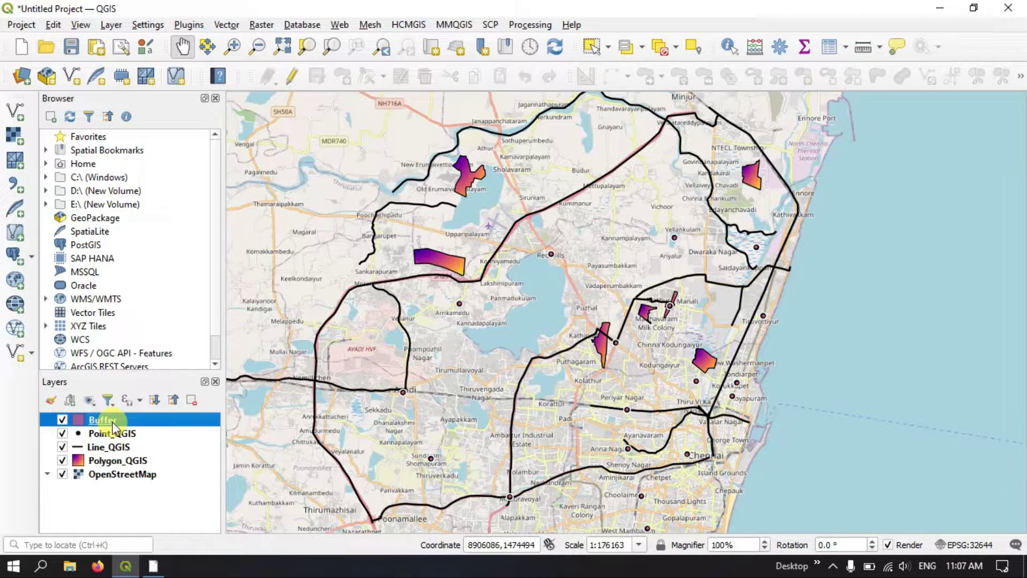
# Move the Buffer layer below Point_QGIS and hide Line_QGIS and Polygon_QGIS to inspect the buffer around a lake point.
pyautogui.moveTo(114, 426); pyautogui.dragTo(112, 440)
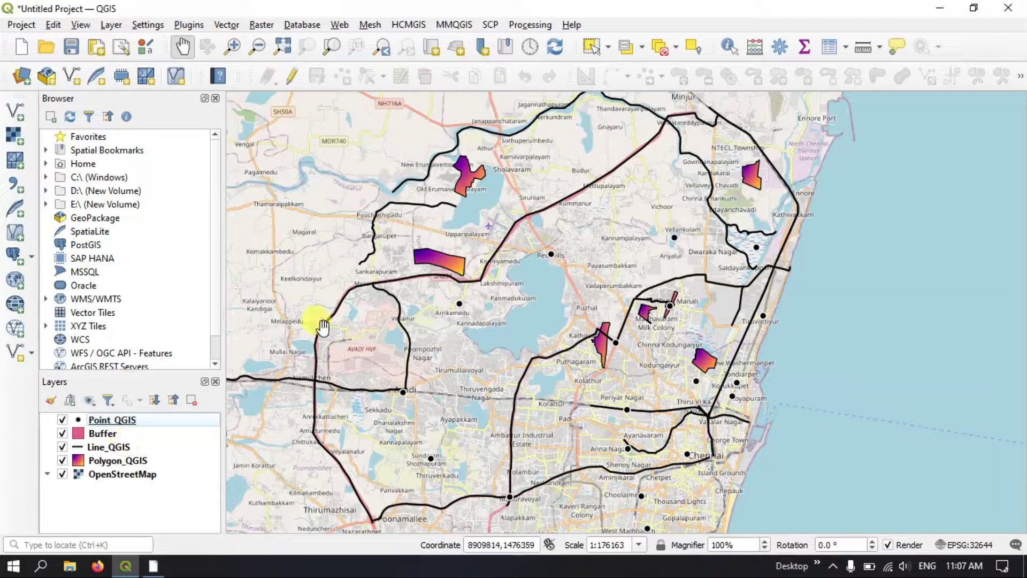
pyautogui.scroll(3, 701, 281)
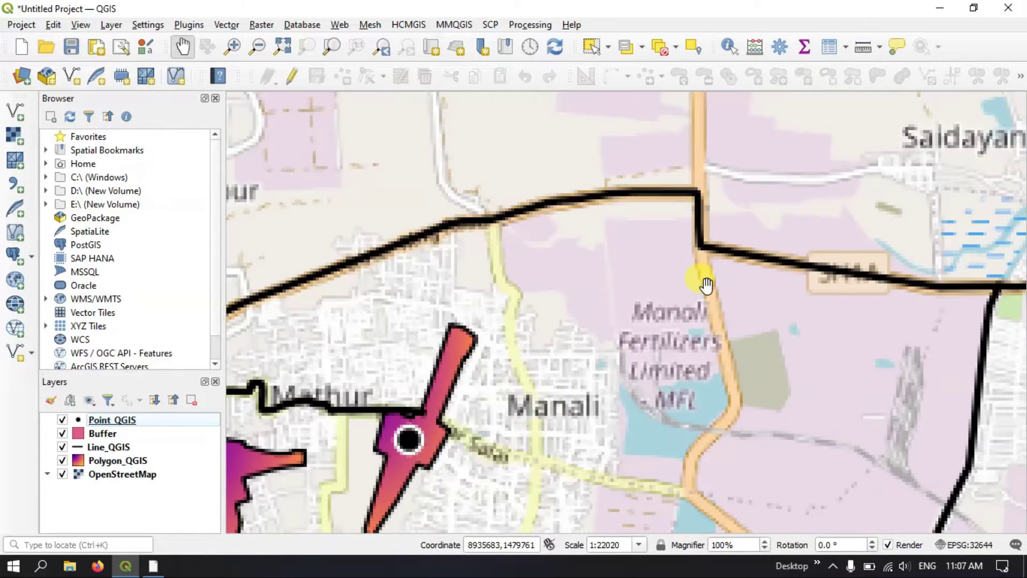
pyautogui.scroll(1, 383, 470)
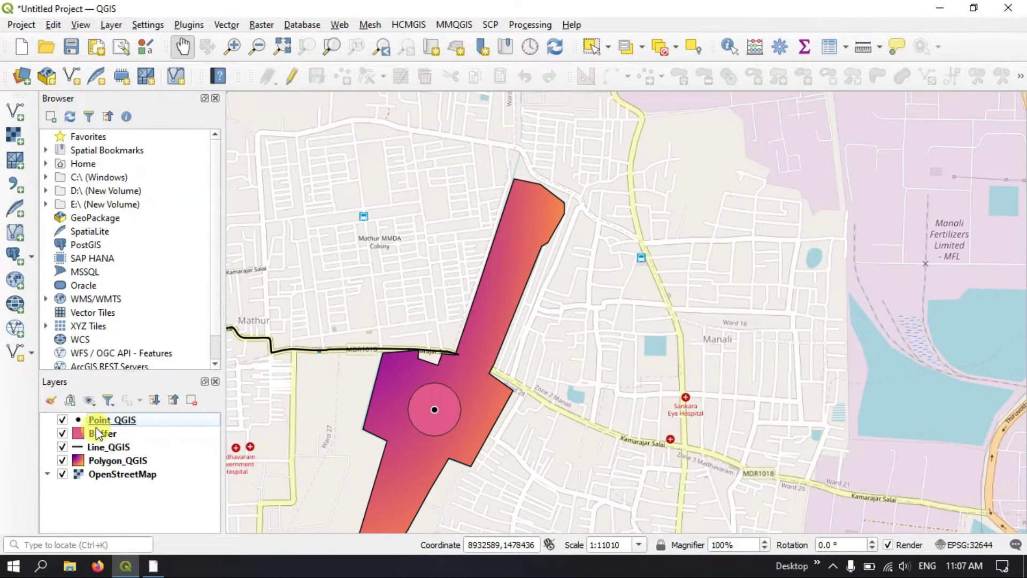
pyautogui.click(62, 447)
pyautogui.click(62, 460)
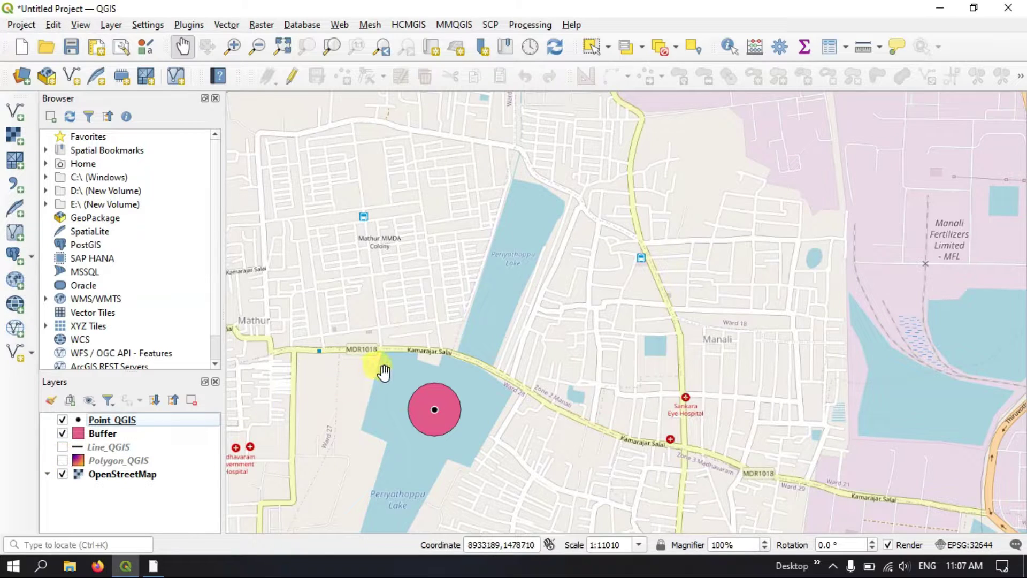
pyautogui.moveTo(401, 409); pyautogui.dragTo(428, 298)
pyautogui.scroll(2, 466, 324)
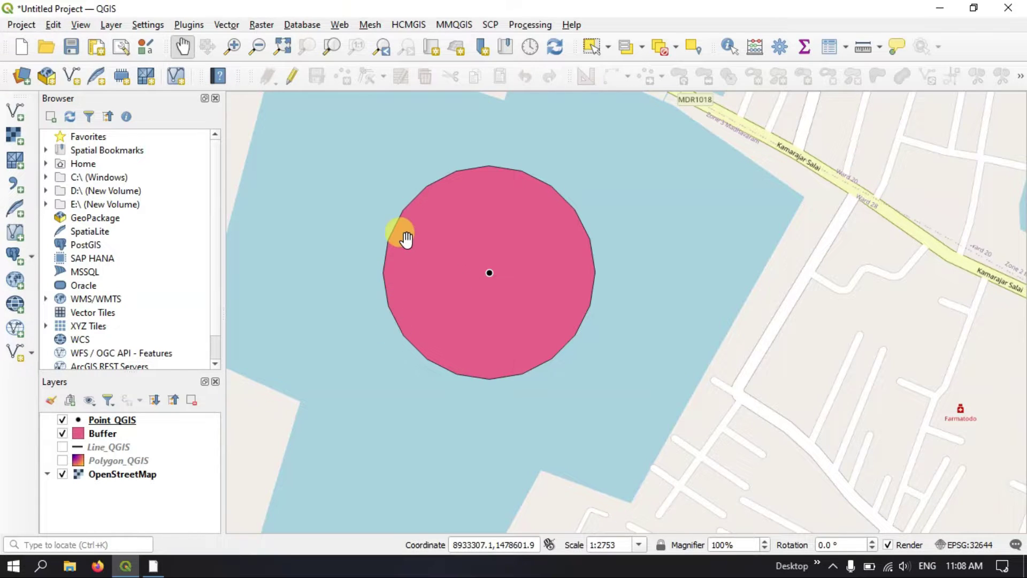
pyautogui.scroll(1, 405, 235)
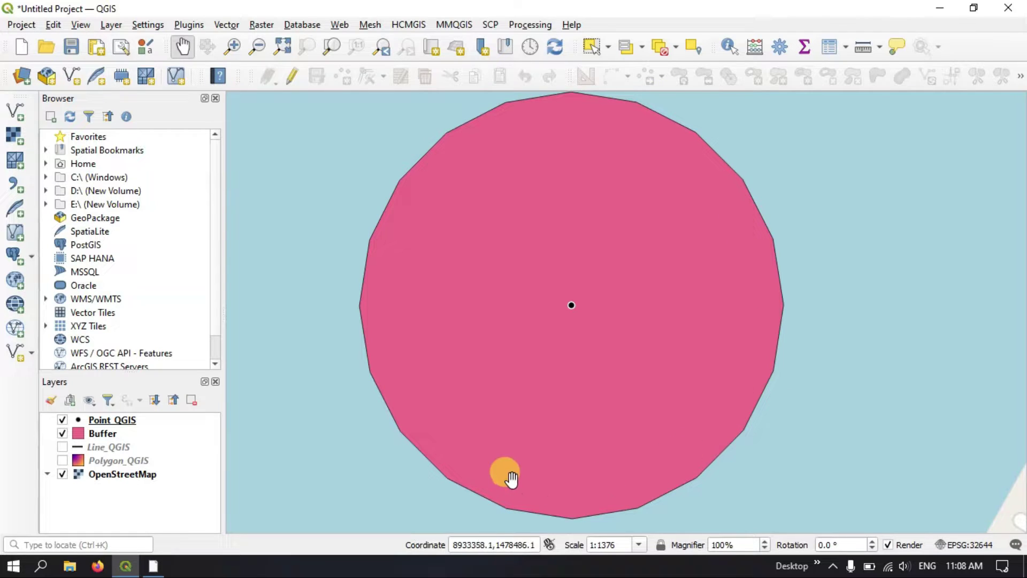
# Start a new buffer with Point_QGIS as the input layer.
pyautogui.click(111, 427)
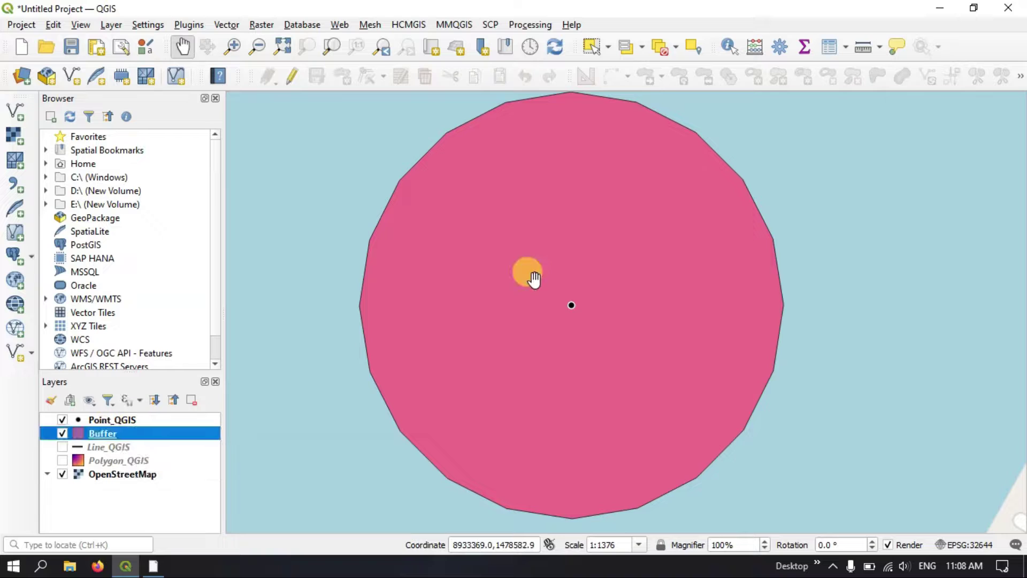
pyautogui.click(221, 24)
pyautogui.moveTo(242, 66)
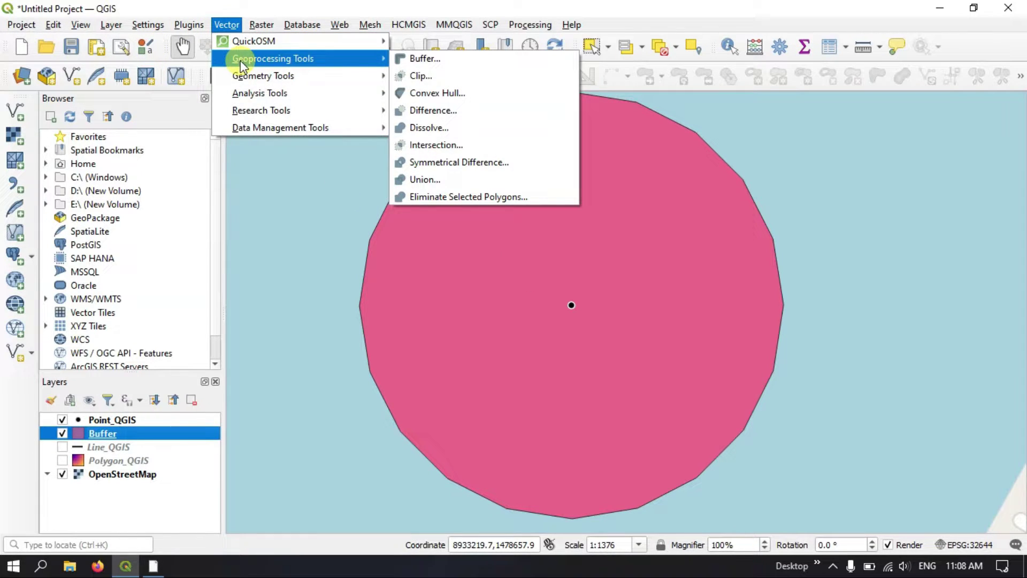
pyautogui.click(423, 59)
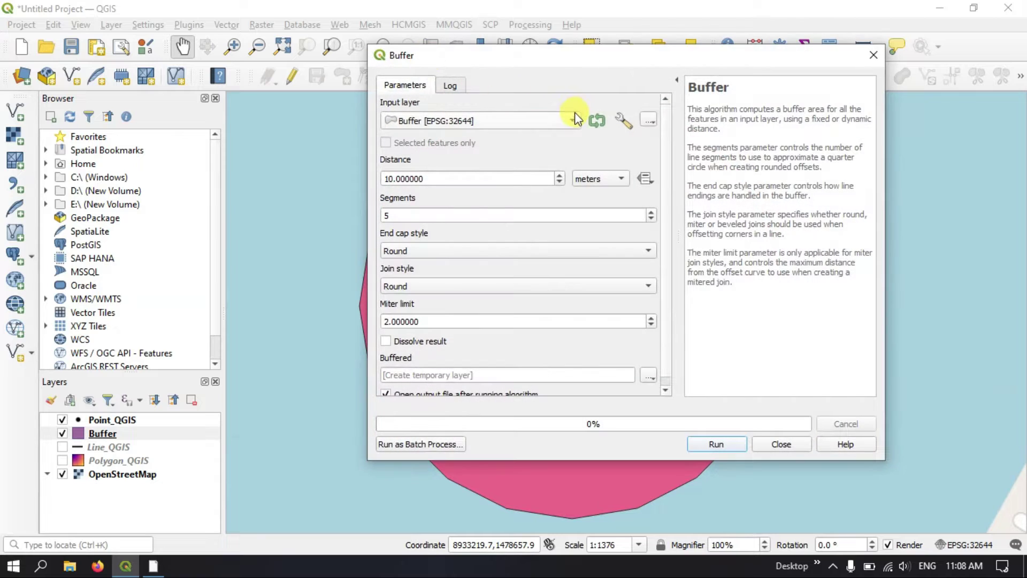
pyautogui.click(571, 121)
pyautogui.click(460, 151)
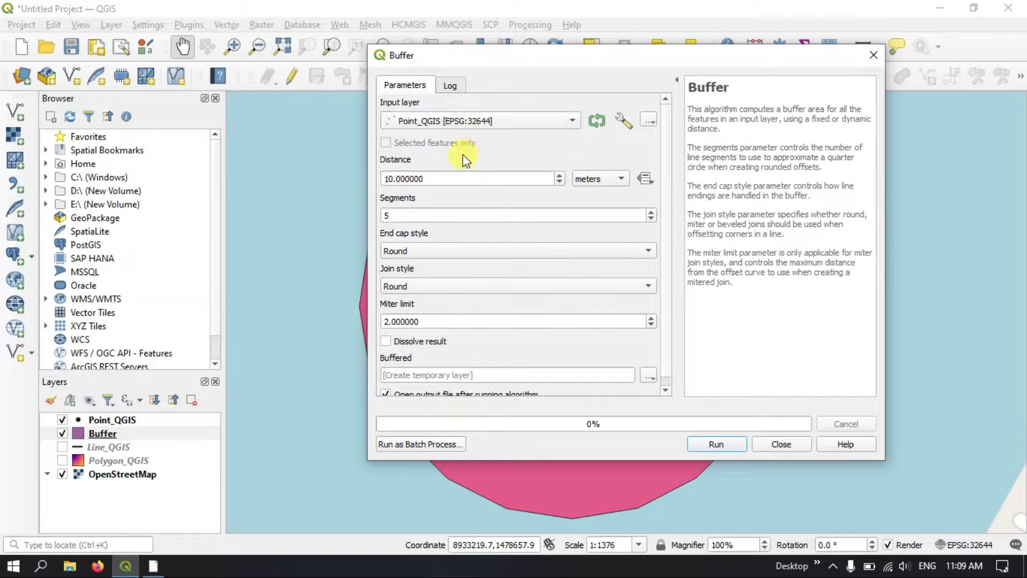
# Run the buffer into a temporary layer with a distance of 120 meters and 15 segments, and close the tool.
pyautogui.click(411, 180)
pyautogui.moveTo(412, 181); pyautogui.dragTo(381, 182)
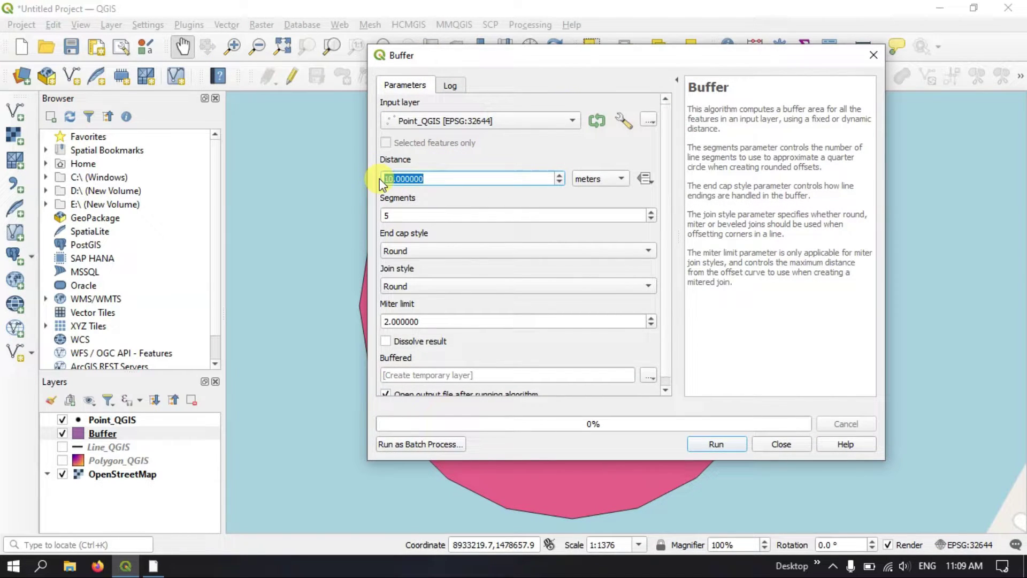
pyautogui.write('120')
pyautogui.moveTo(437, 213); pyautogui.dragTo(373, 218)
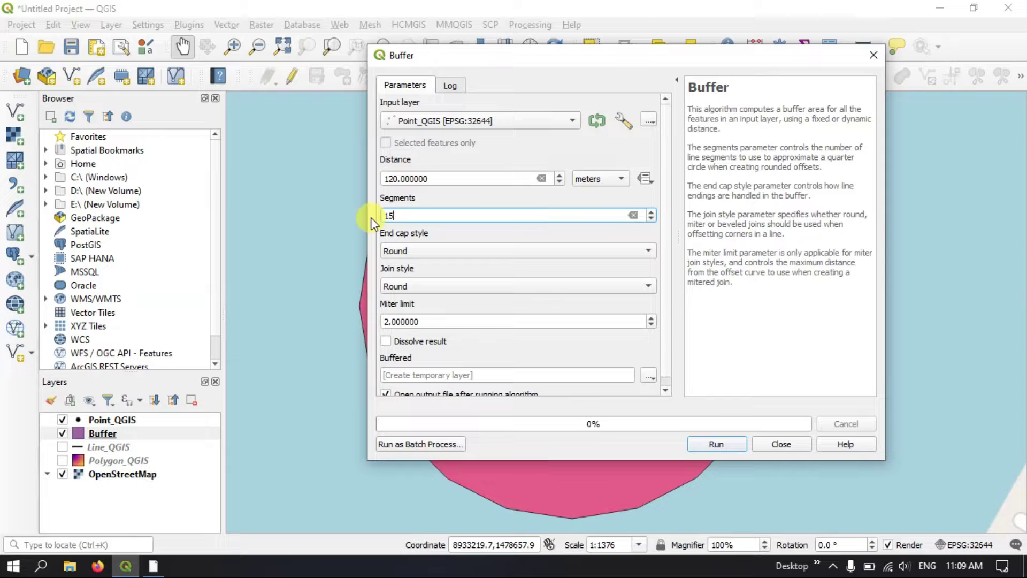
pyautogui.click(442, 198)
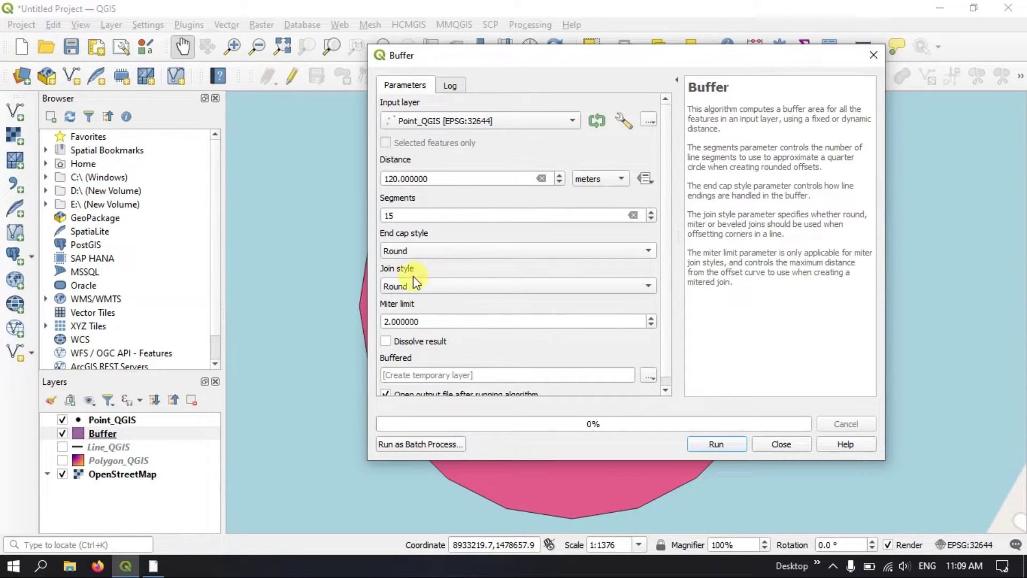
pyautogui.click(715, 444)
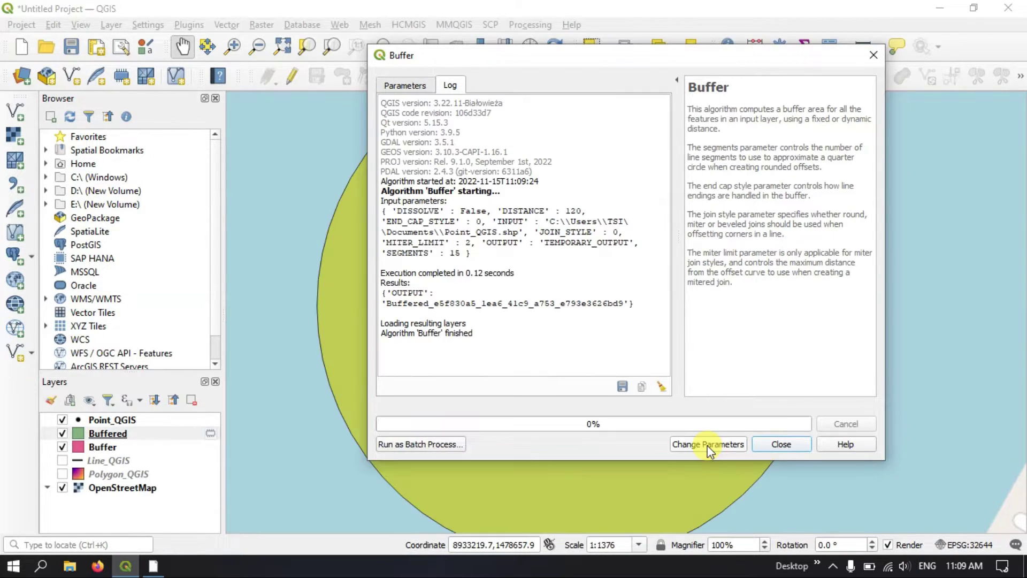
pyautogui.click(871, 58)
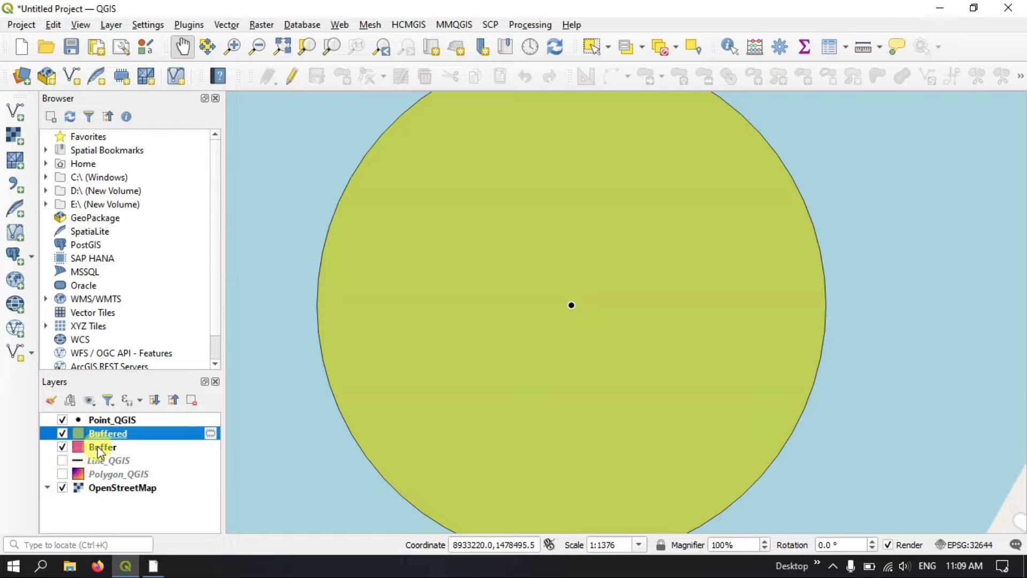
# Move the Buffered layer below Buffer and compare the two buffer outlines around the lake point.
pyautogui.moveTo(119, 438)
pyautogui.mouseDown()
pyautogui.moveTo(118, 451)
pyautogui.moveTo(131, 454)
pyautogui.mouseUp()
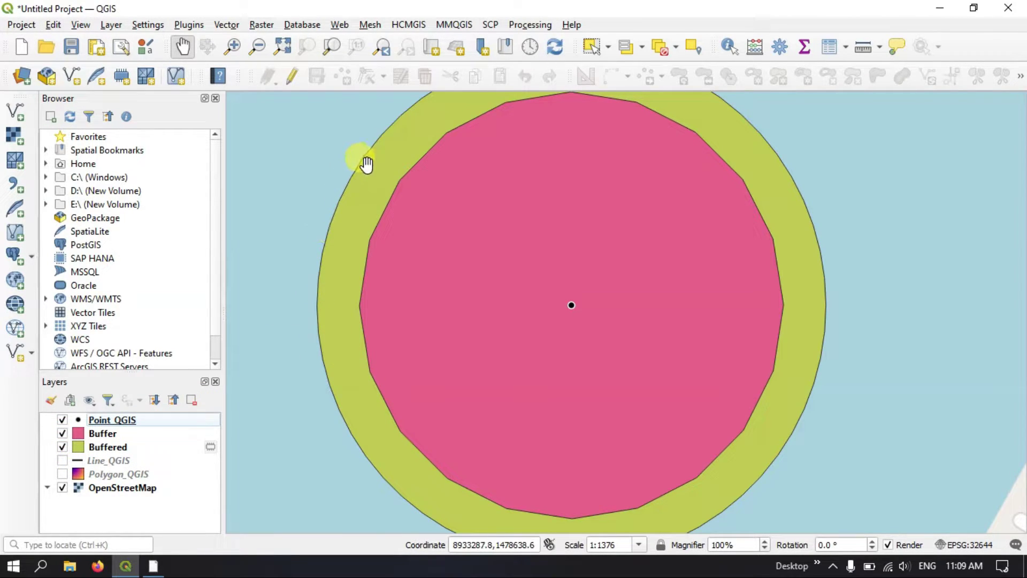
pyautogui.scroll(1, 334, 229)
pyautogui.scroll(-3, 334, 229)
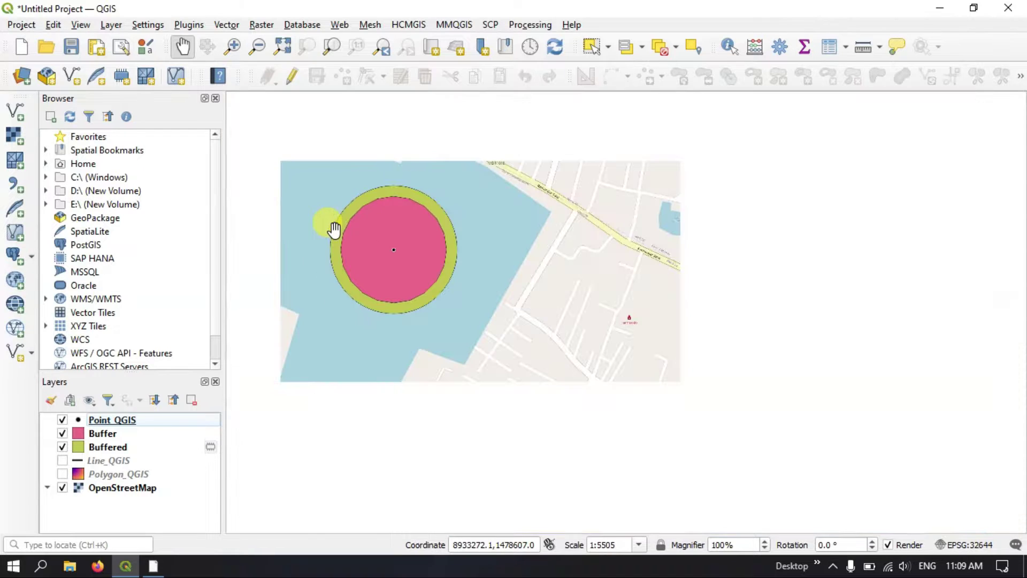
pyautogui.scroll(1, 345, 206)
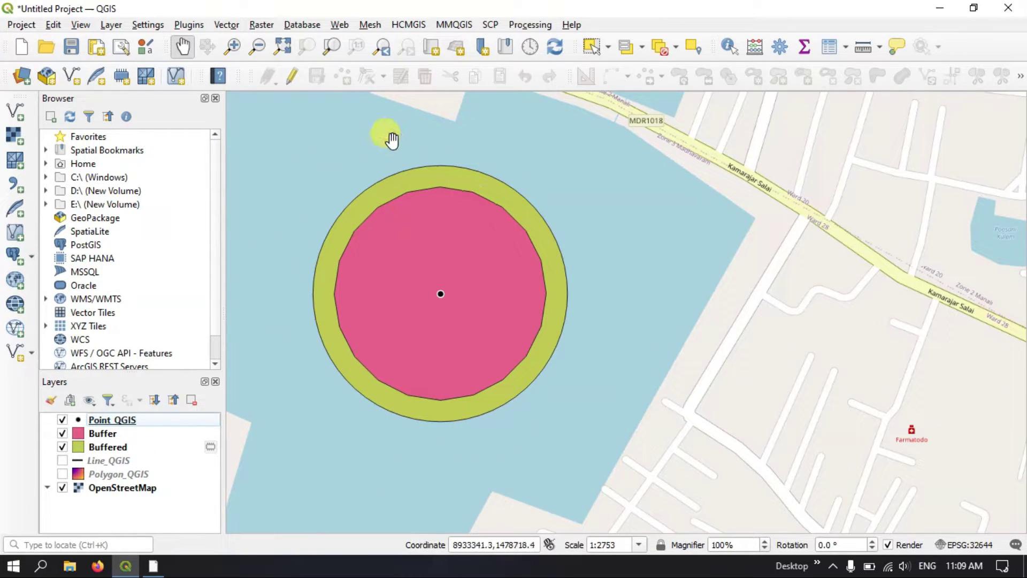
pyautogui.scroll(1, 392, 141)
pyautogui.scroll(-1, 406, 162)
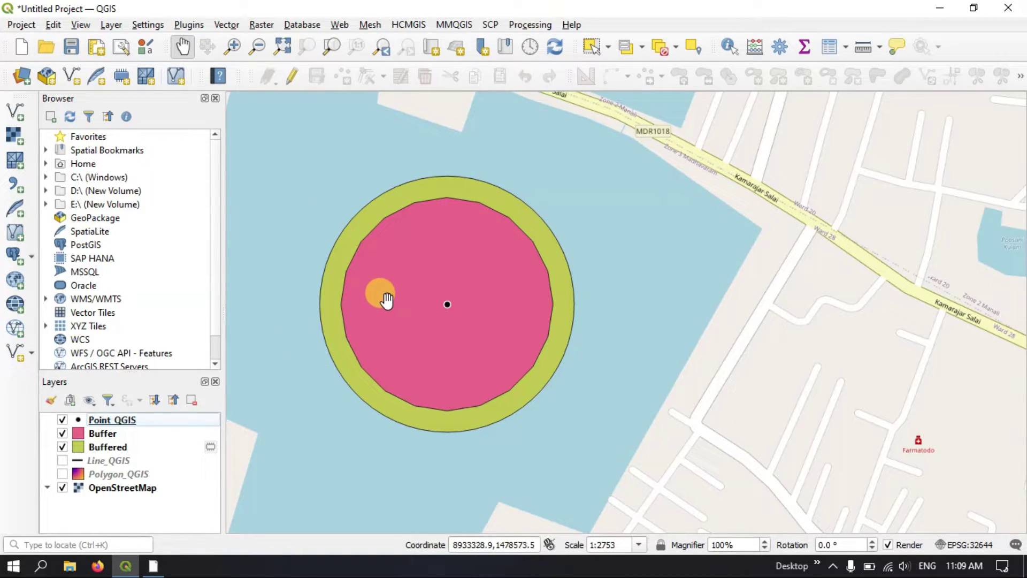
# Export the temporary Buffered layer as an ESRI Shapefile named Buffer_Point_120m.
pyautogui.click(113, 447)
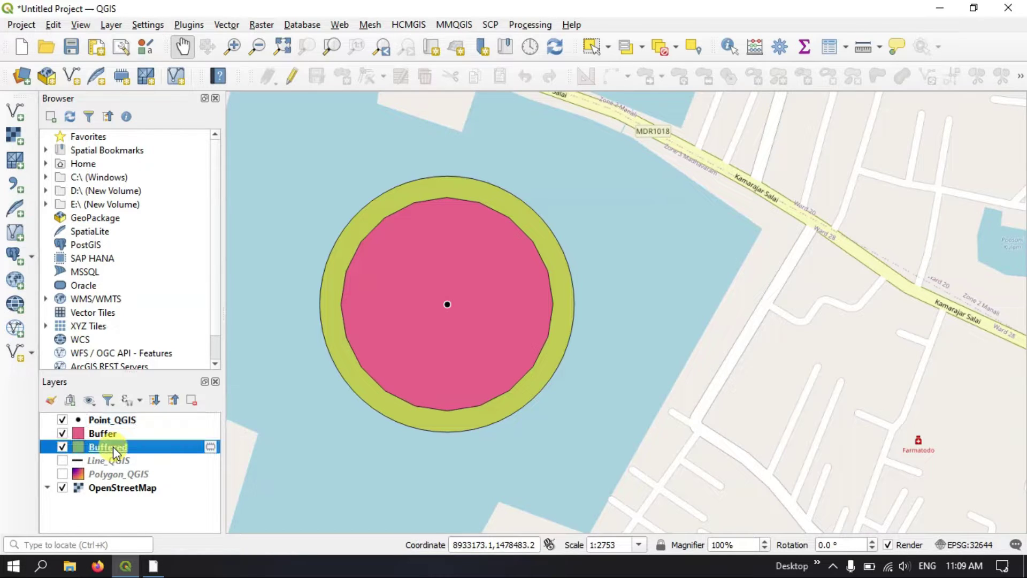
pyautogui.rightClick(113, 446)
pyautogui.moveTo(172, 383)
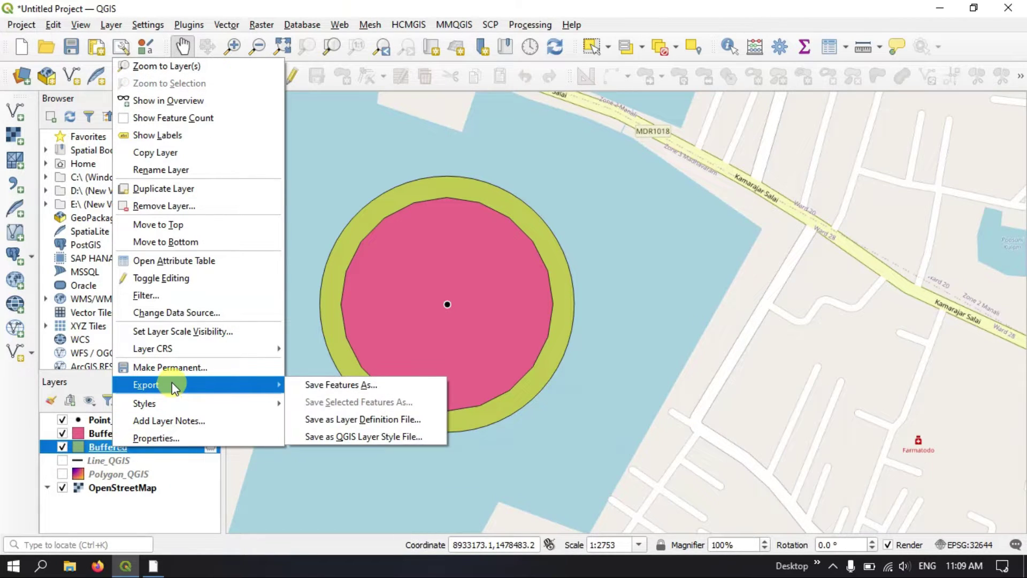
pyautogui.click(312, 383)
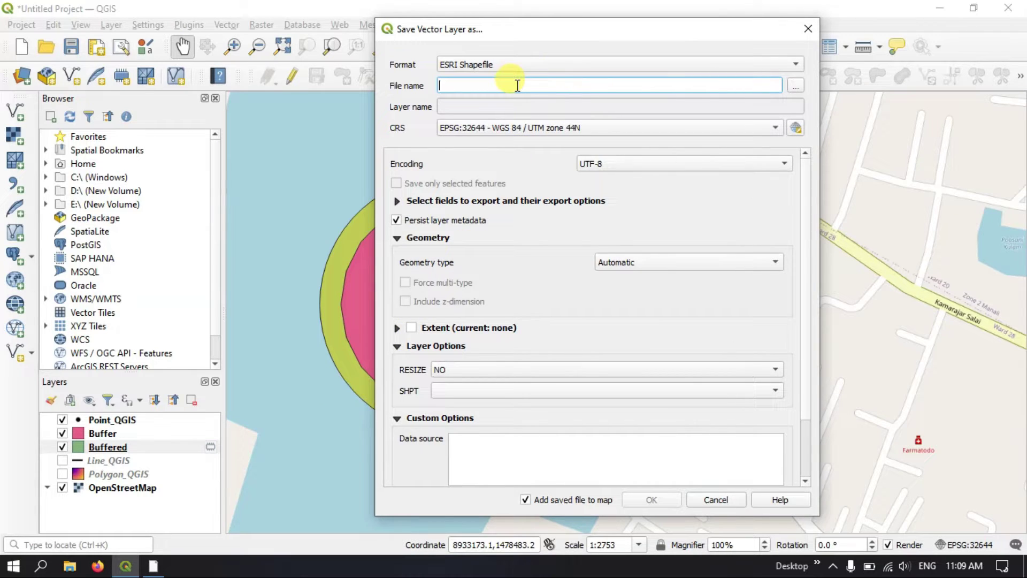
pyautogui.write('Buffer_Point_')
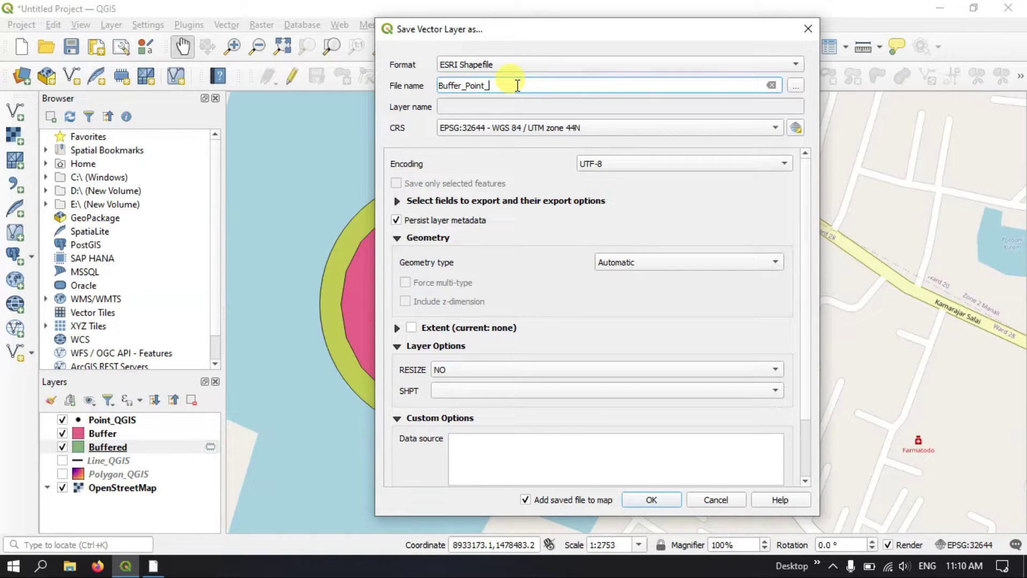
pyautogui.write('120m')
pyautogui.click(663, 499)
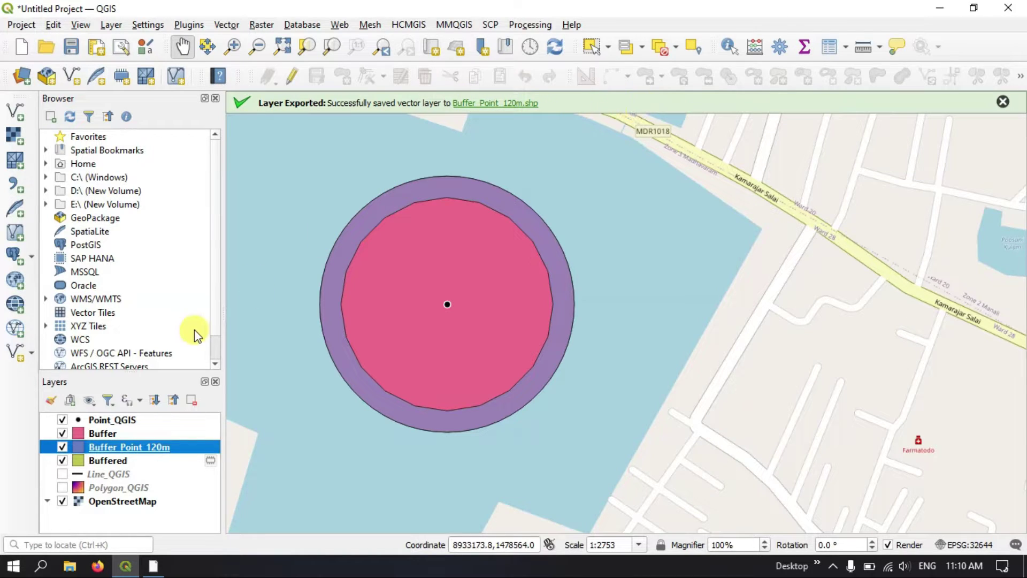
# Hide Point_QGIS and all three buffer layers, show Line_QGIS, and zoom to the line layer's extent.
pyautogui.click(62, 447)
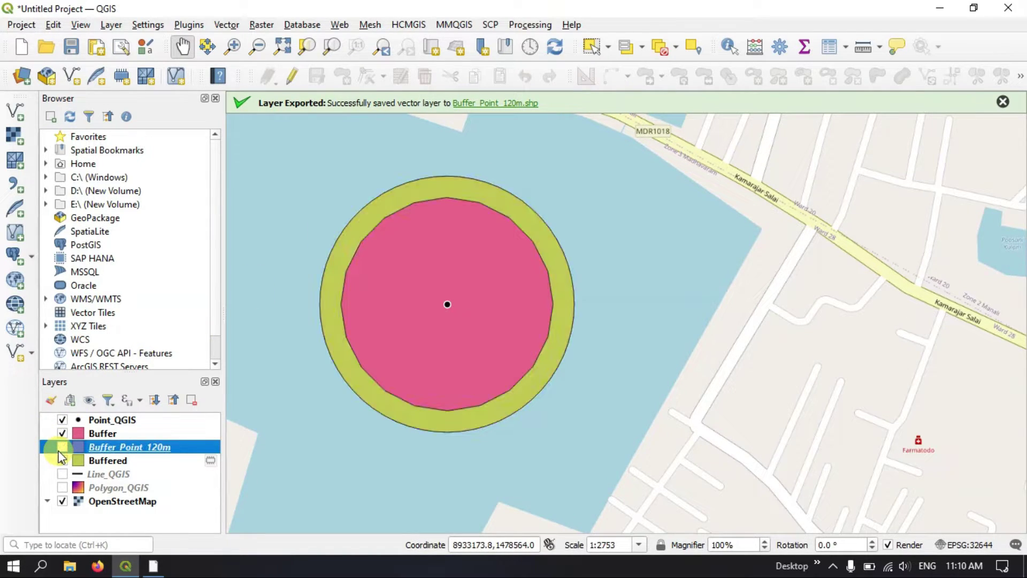
pyautogui.click(62, 460)
pyautogui.click(62, 433)
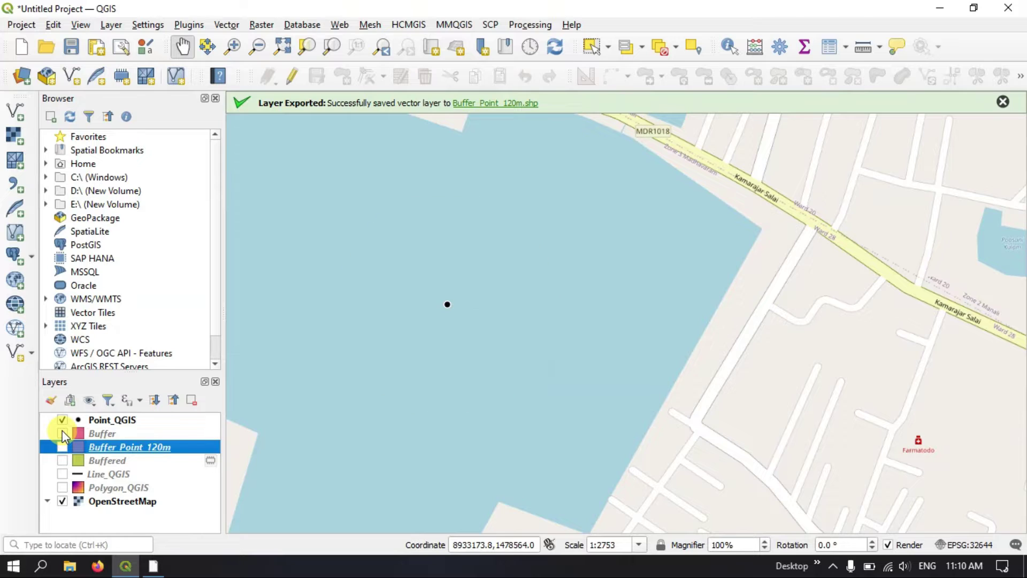
pyautogui.scroll(1, 528, 268)
pyautogui.click(62, 419)
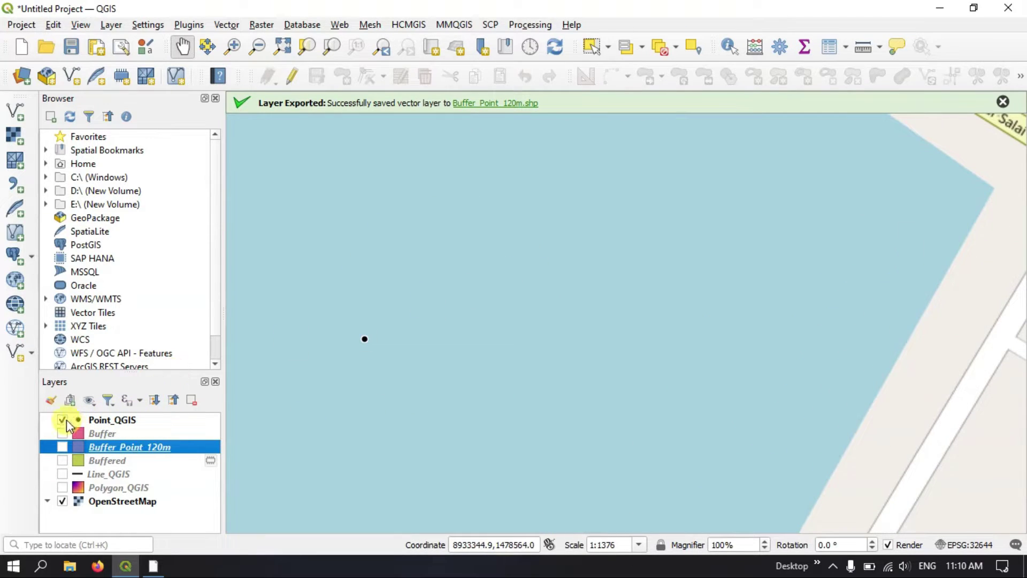
pyautogui.click(62, 474)
pyautogui.rightClick(81, 476)
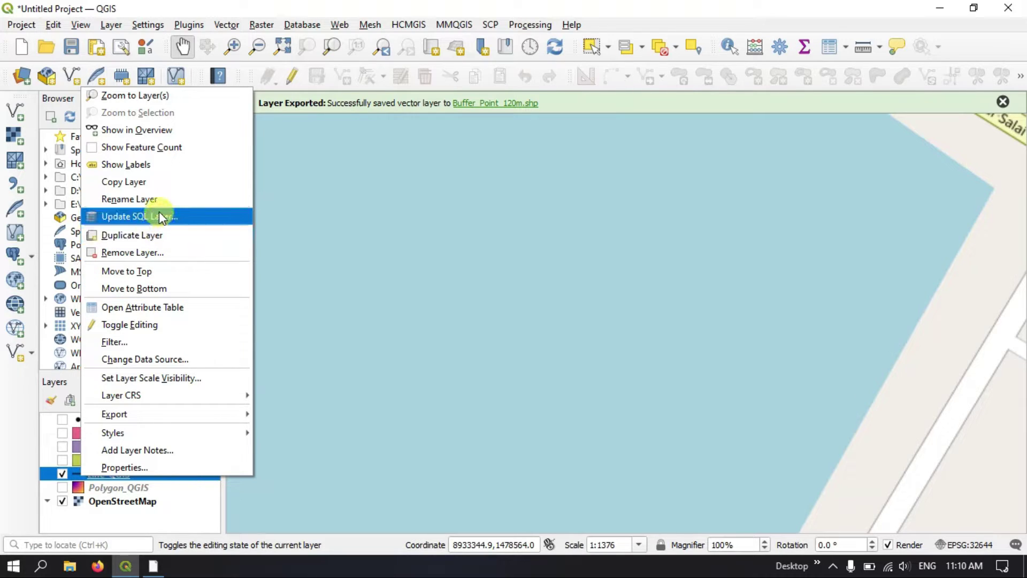
pyautogui.click(163, 96)
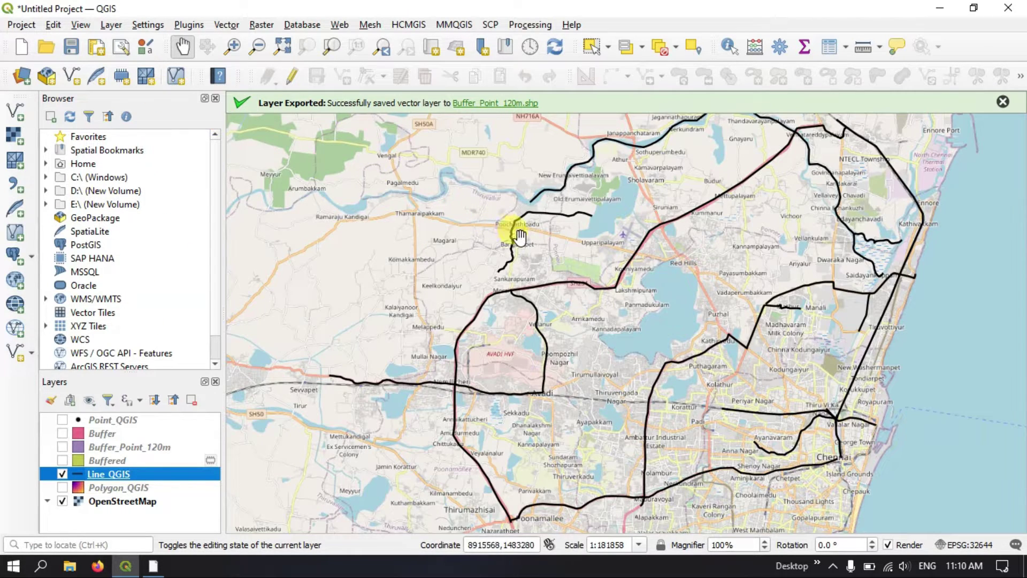
# Start a buffer with Line_QGIS as the input layer and check the options for browsing other input sources.
pyautogui.click(224, 25)
pyautogui.moveTo(239, 63)
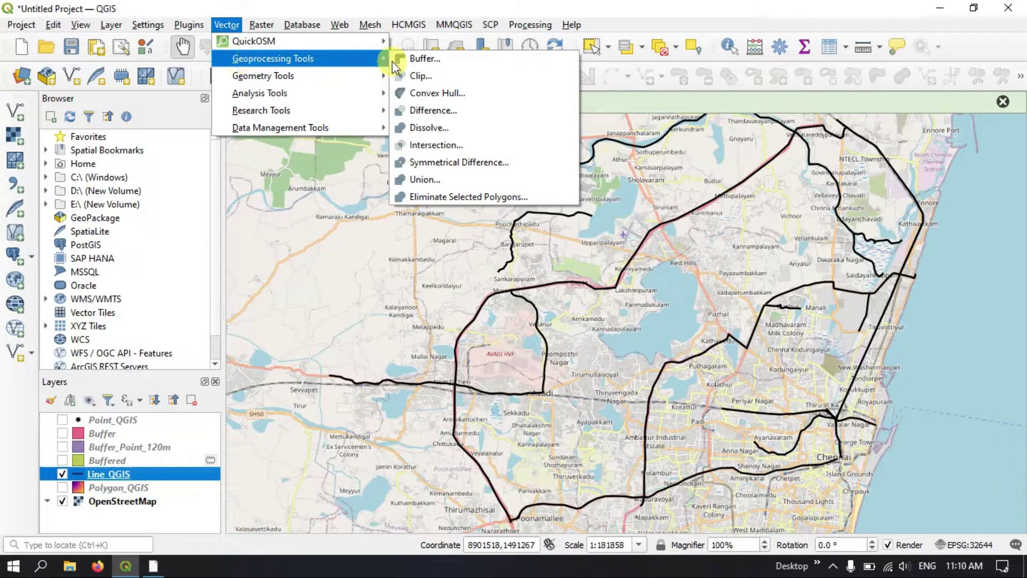
pyautogui.click(442, 61)
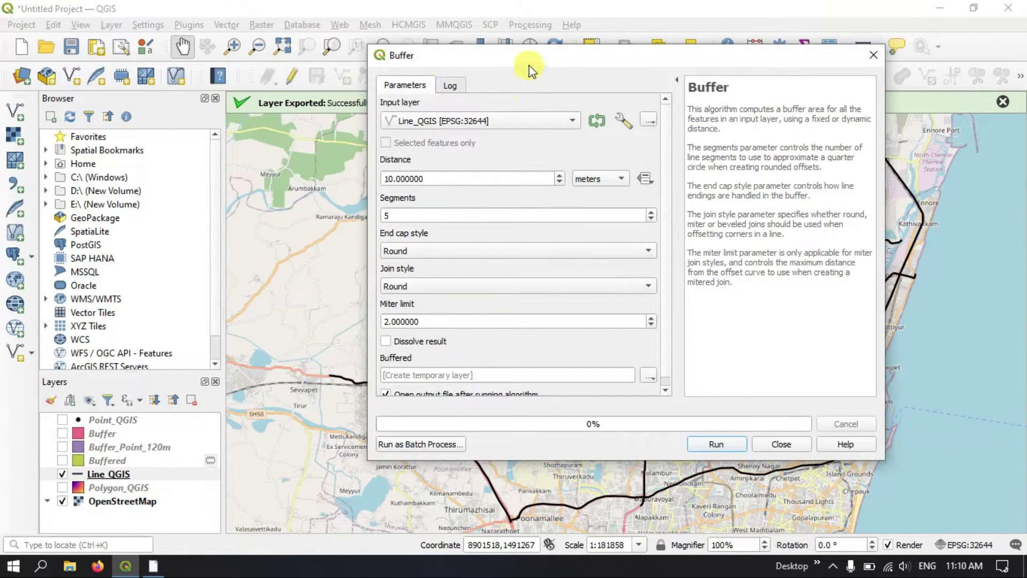
pyautogui.moveTo(527, 60); pyautogui.dragTo(535, 45)
pyautogui.click(500, 106)
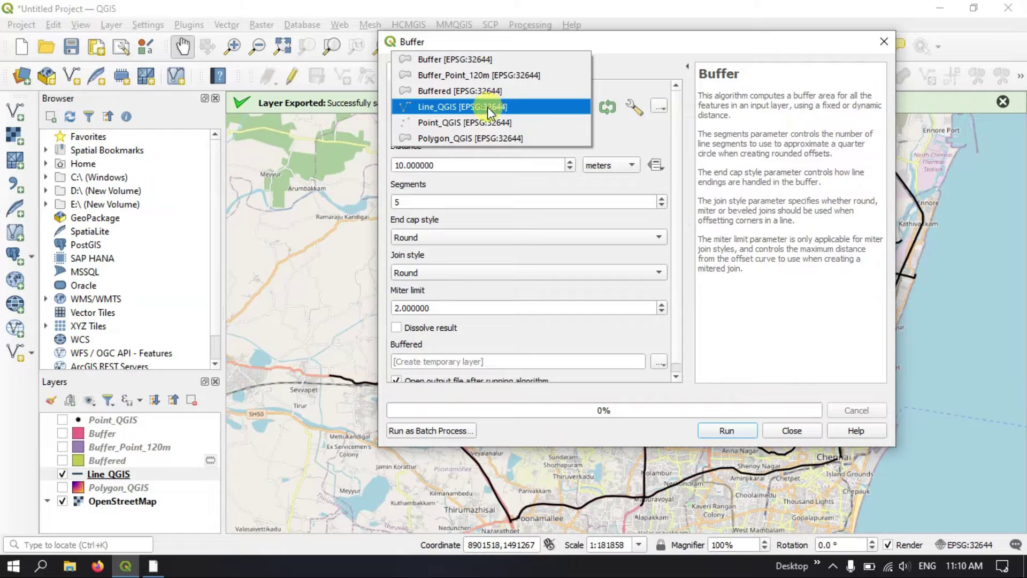
pyautogui.click(487, 107)
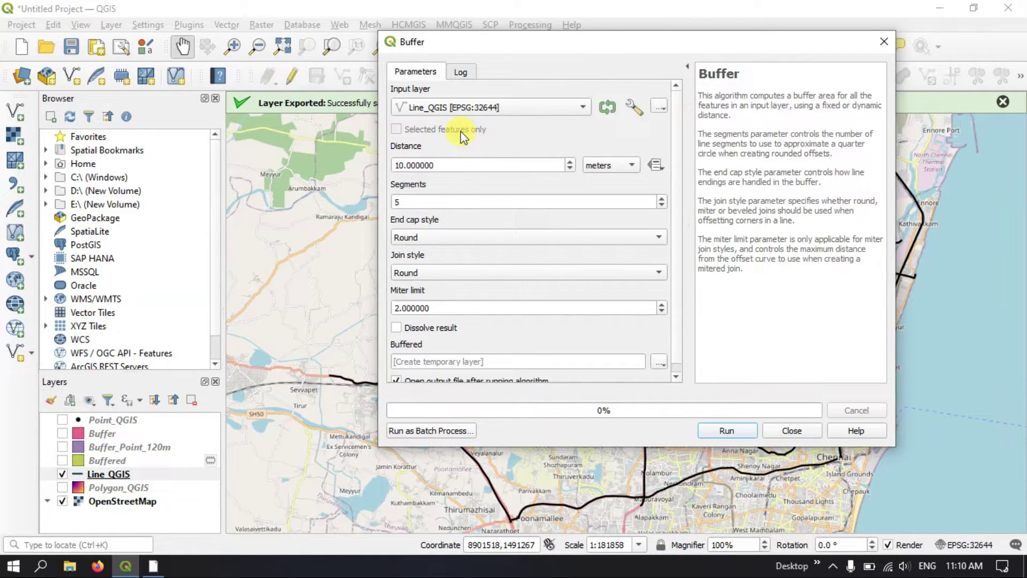
pyautogui.click(657, 109)
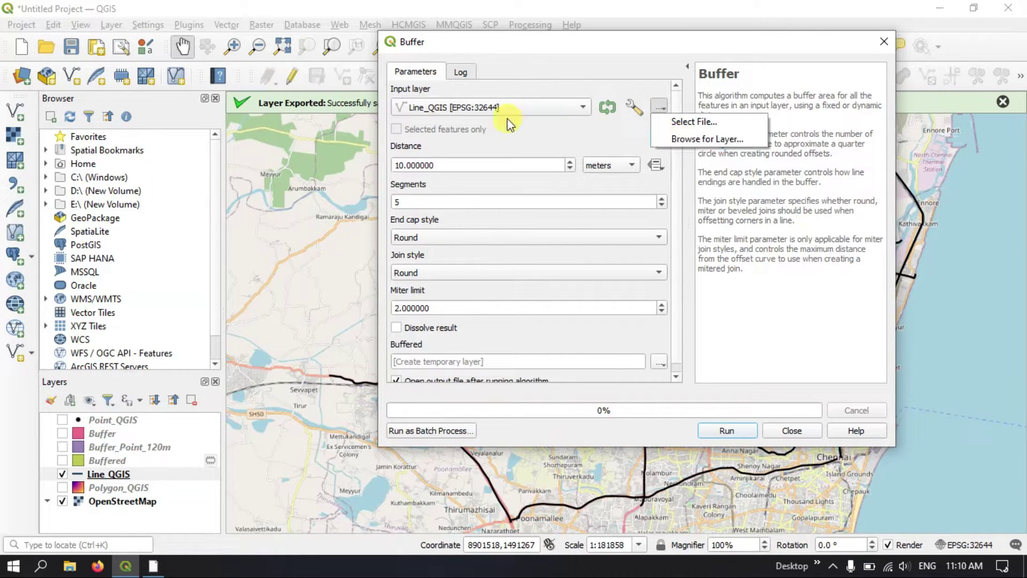
pyautogui.click(500, 131)
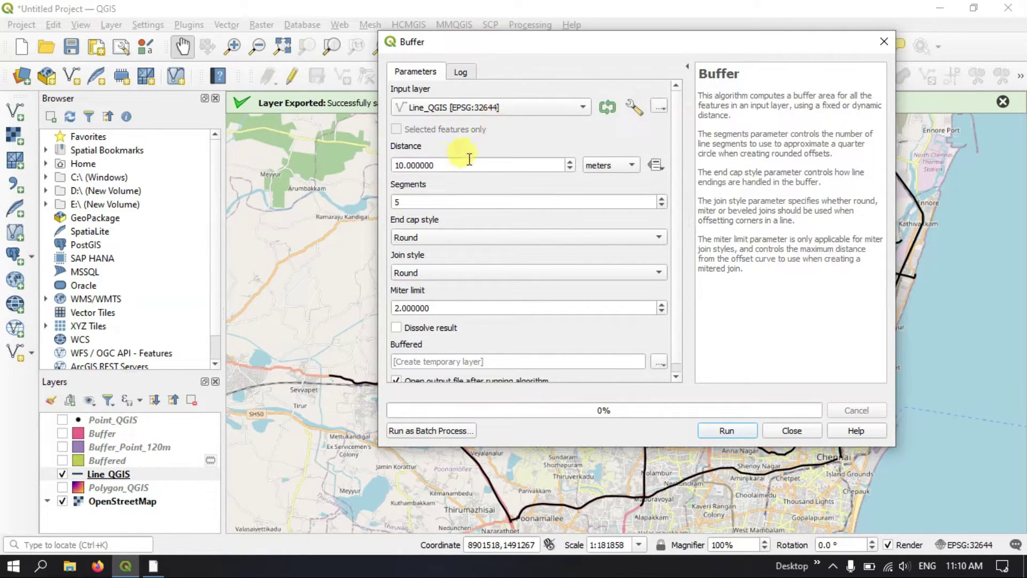
# Set the line buffer's distance to 500 meters.
pyautogui.click(397, 165)
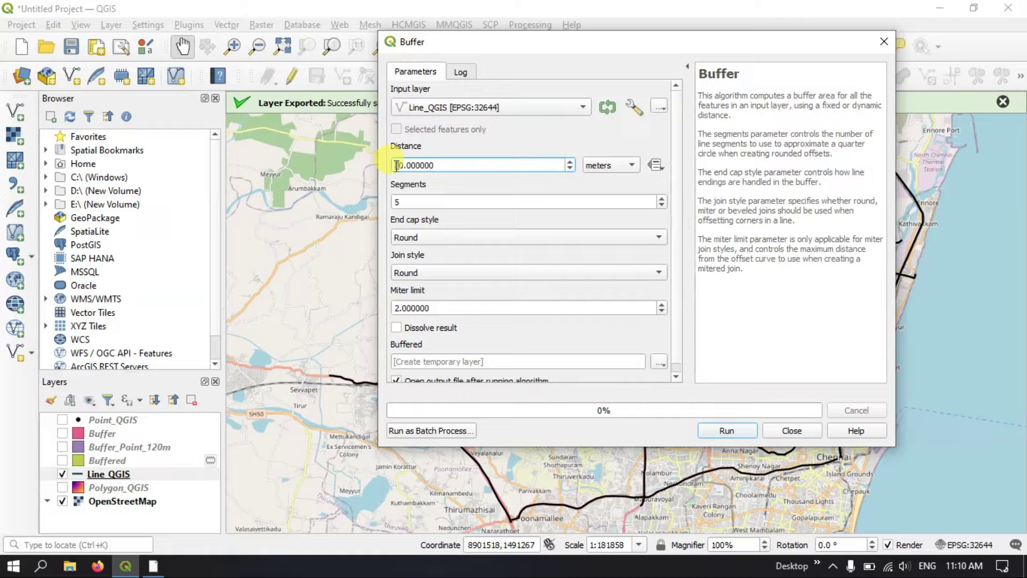
pyautogui.press('Delete')
pyautogui.write('50')
# Change the buffer distance unit to kilometers and set the distance to 0.5.
pyautogui.click(618, 166)
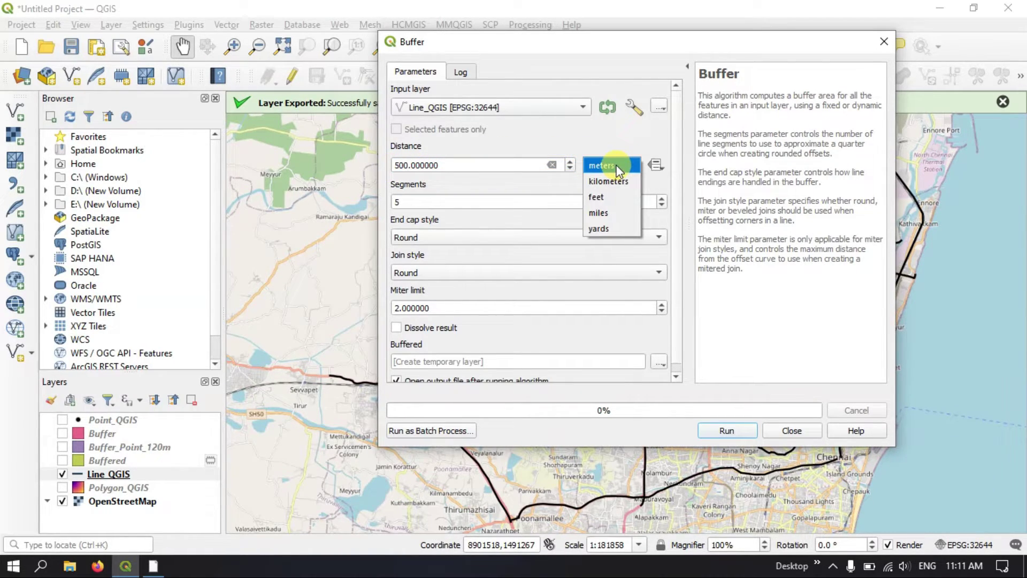
pyautogui.click(610, 182)
pyautogui.click(453, 167)
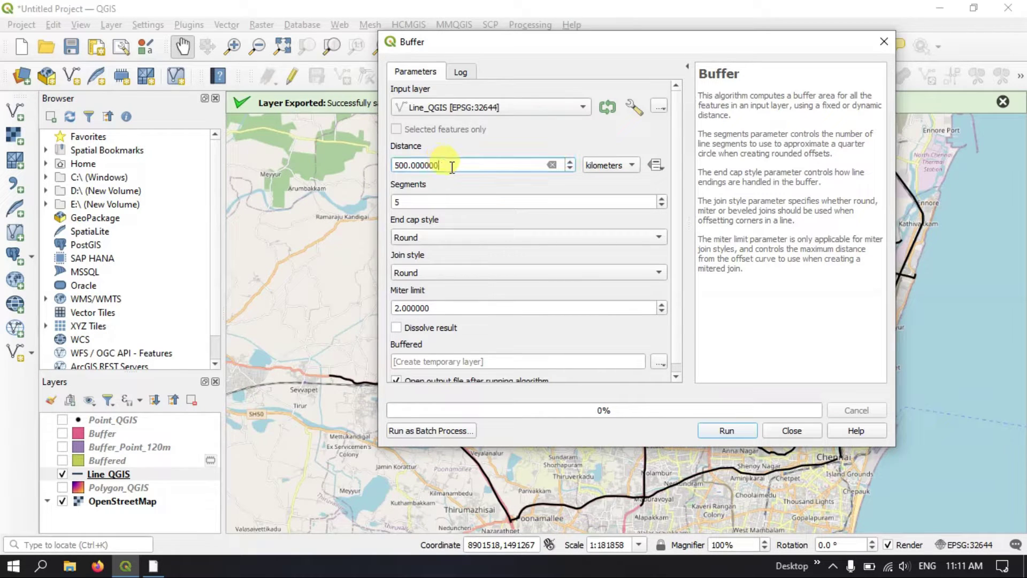
pyautogui.moveTo(452, 167); pyautogui.dragTo(388, 169)
pyautogui.write('0.5')
pyautogui.click(425, 184)
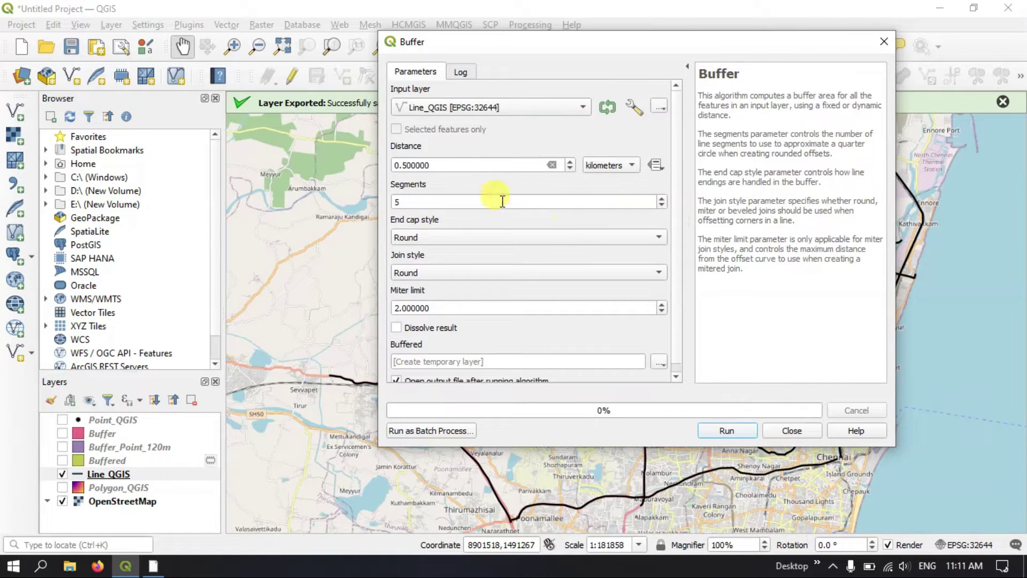
# Set the line buffer's end cap style to Flat and leave its join style as Round.
pyautogui.click(436, 203)
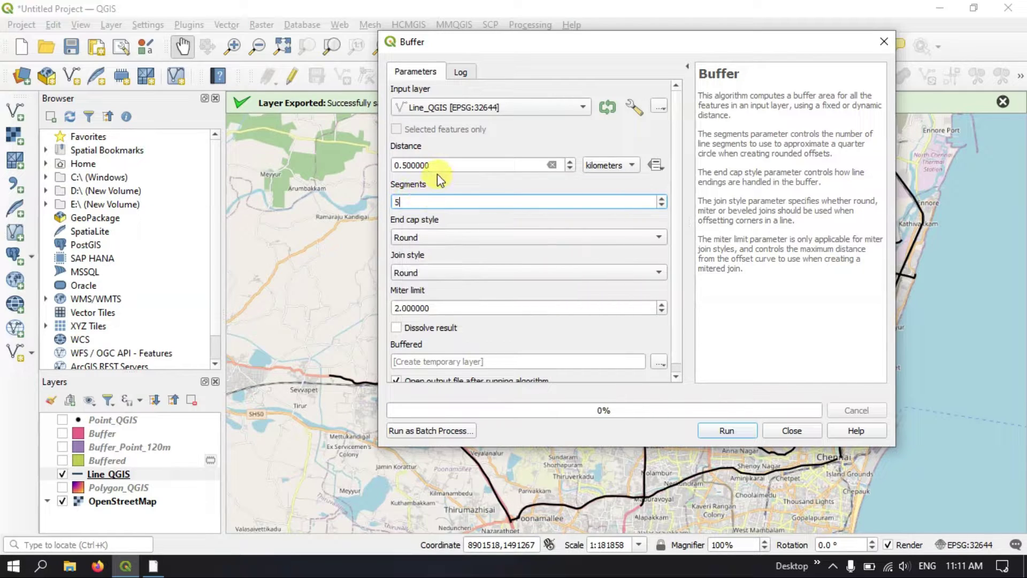
pyautogui.doubleClick(399, 203)
pyautogui.click(435, 236)
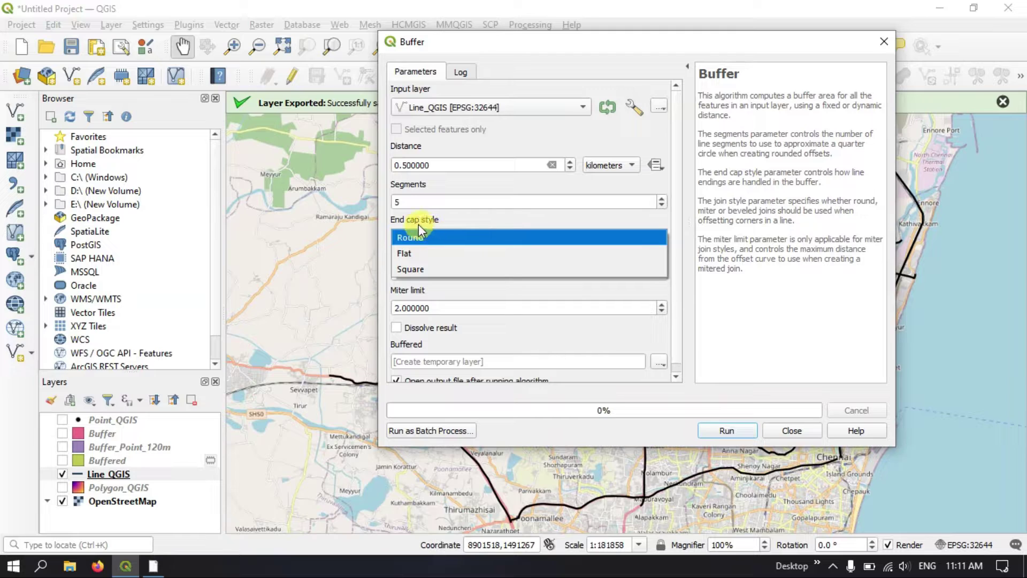
pyautogui.click(434, 253)
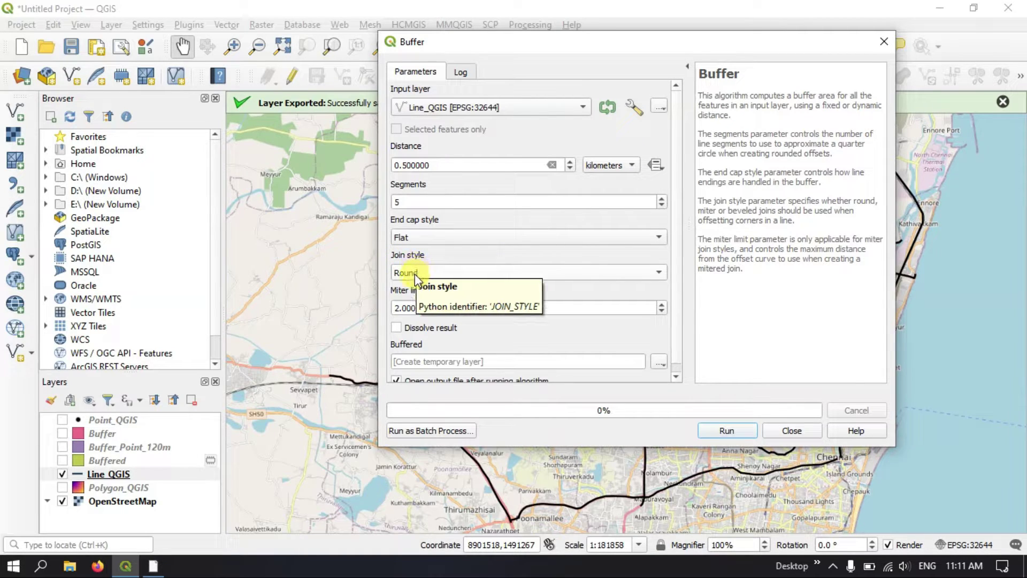
pyautogui.click(415, 273)
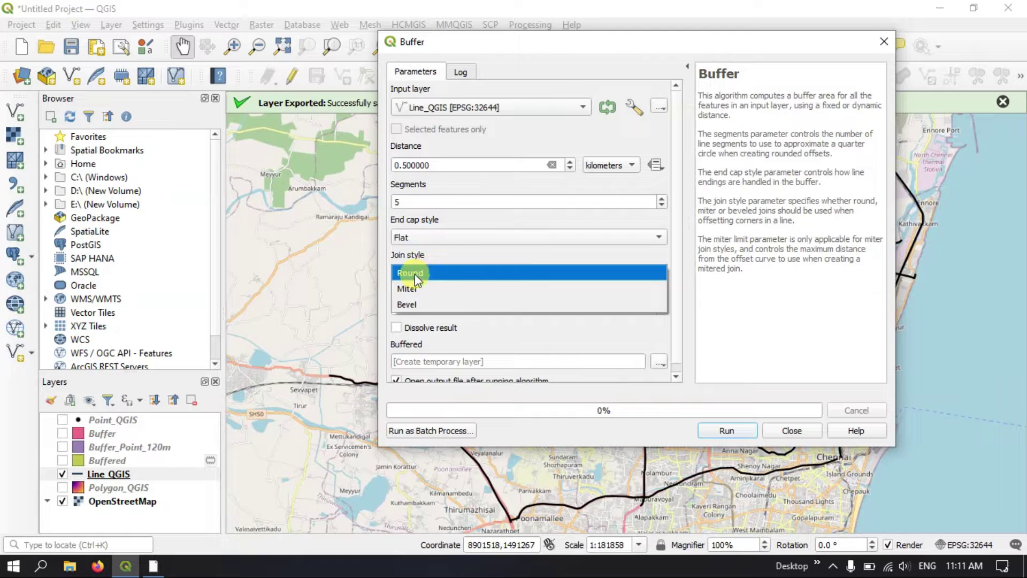
pyautogui.click(415, 274)
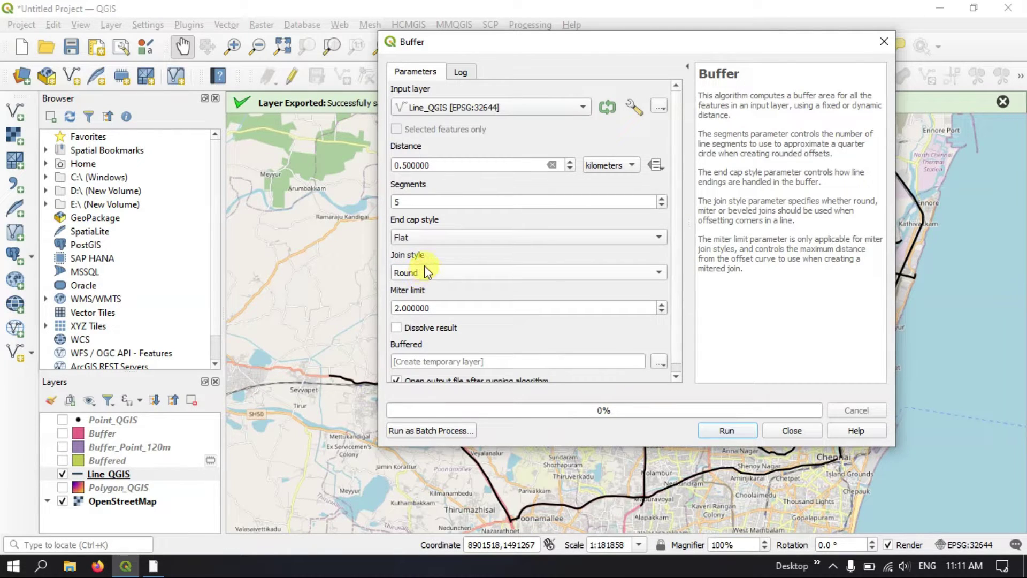
# Keep the line buffer at 5 segments and run it to a temporary layer, closing the Buffer dialog when done.
pyautogui.click(425, 268)
pyautogui.click(433, 225)
pyautogui.click(395, 202)
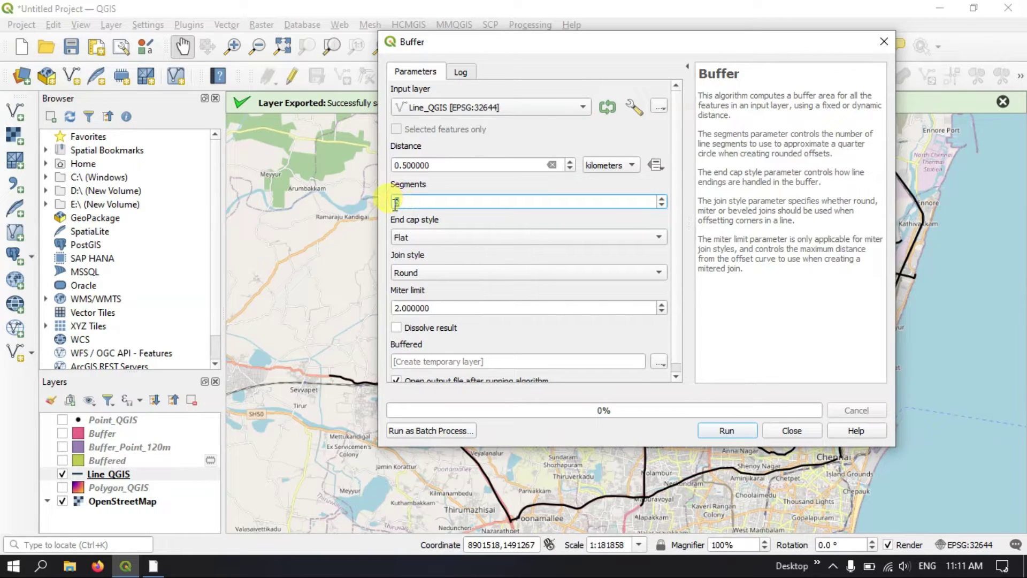
pyautogui.click(420, 191)
pyautogui.click(404, 201)
pyautogui.click(737, 433)
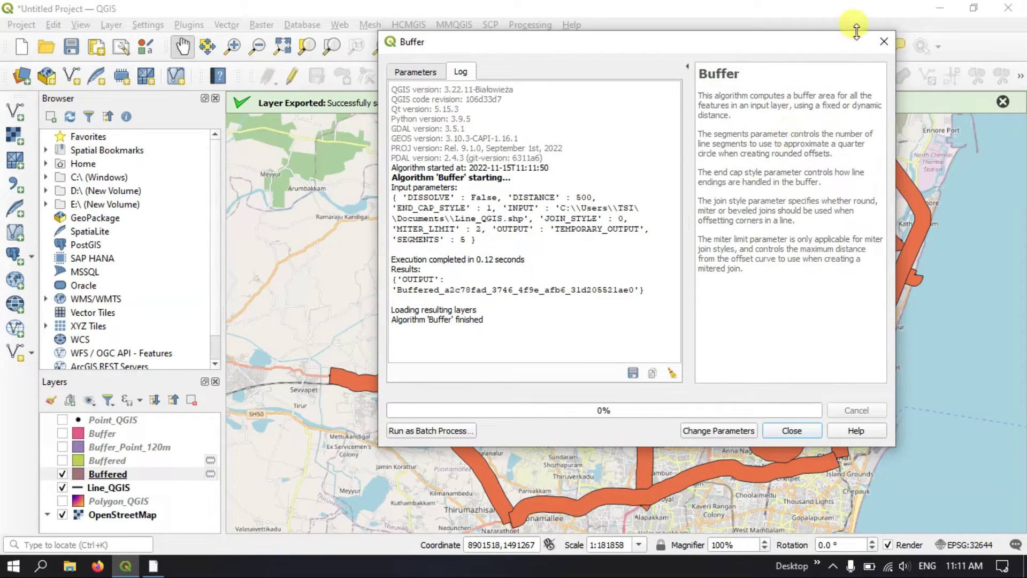
pyautogui.click(884, 41)
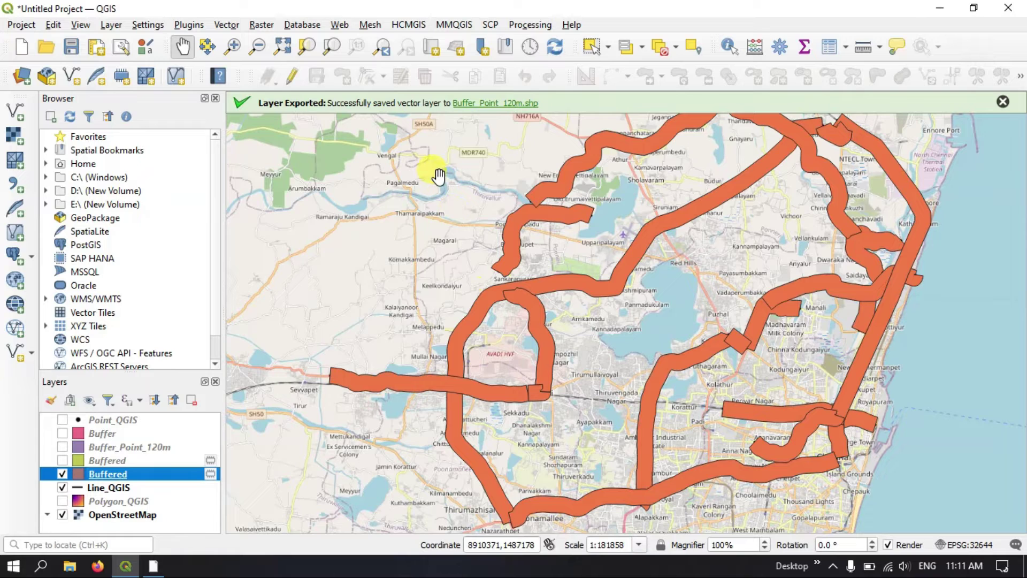
# Move the Line_QGIS layer above the new line buffer layer in the layer order.
pyautogui.scroll(-1, 436, 168)
pyautogui.scroll(1, 592, 194)
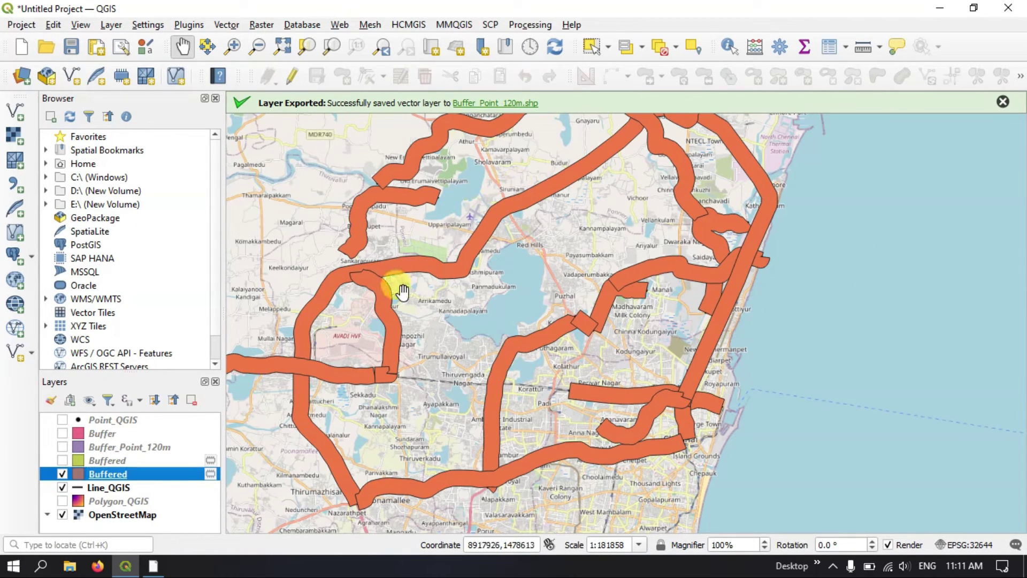
pyautogui.moveTo(104, 487); pyautogui.dragTo(111, 465)
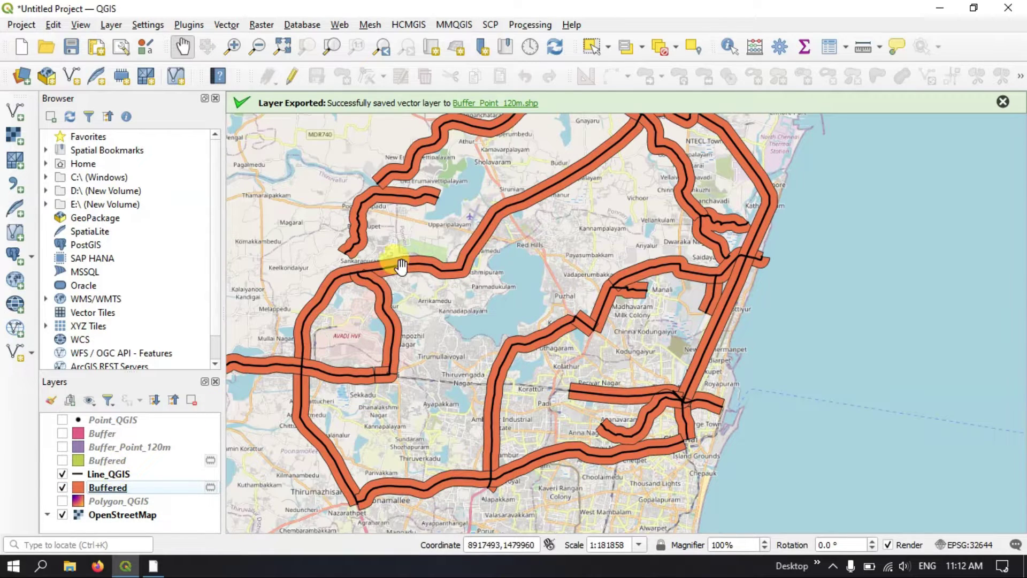
# Measure the distance from the road line to the buffer's outer edge, perpendicular to the line, and close the measurement.
pyautogui.scroll(1, 550, 155)
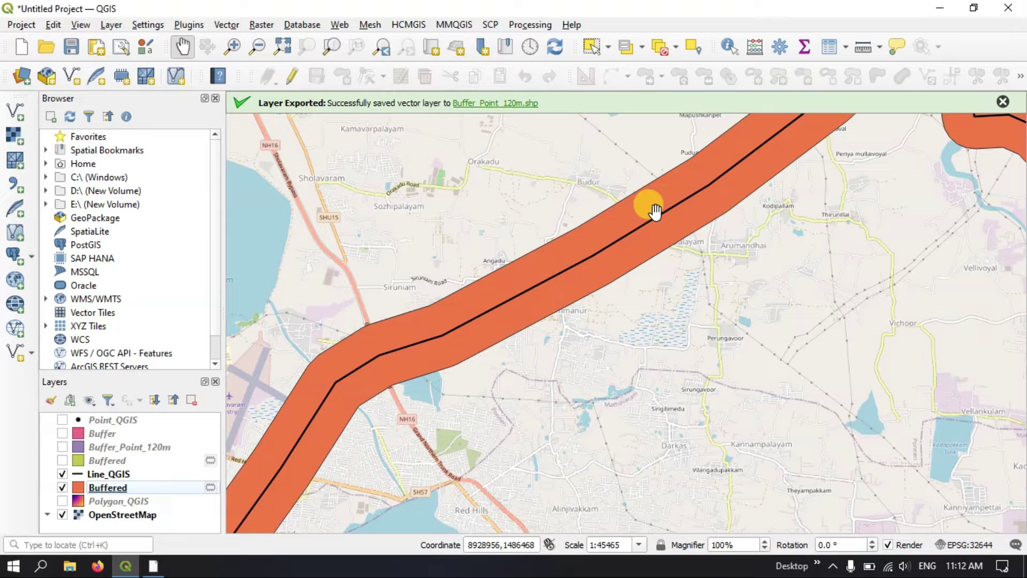
pyautogui.click(863, 48)
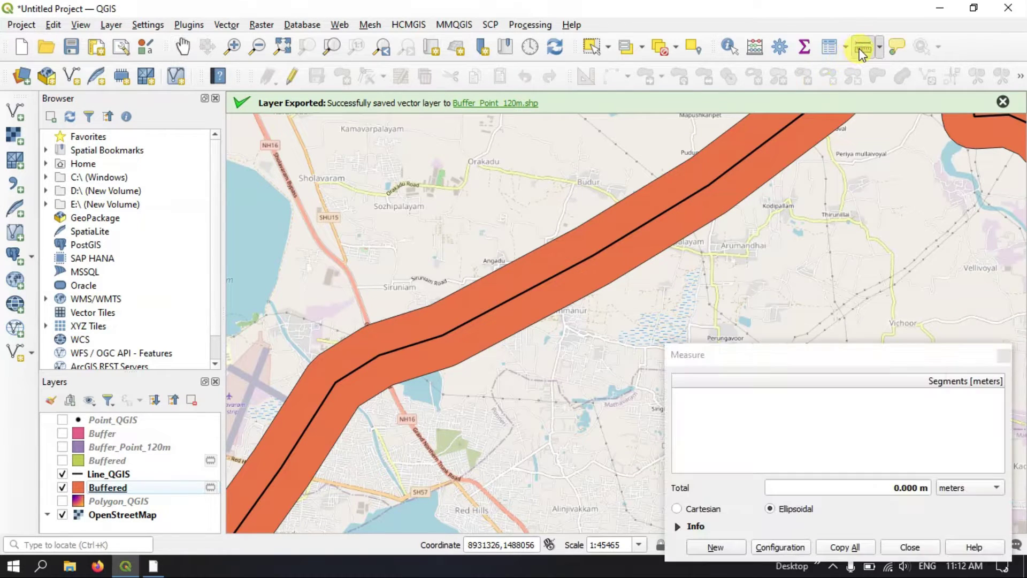
pyautogui.scroll(3, 582, 244)
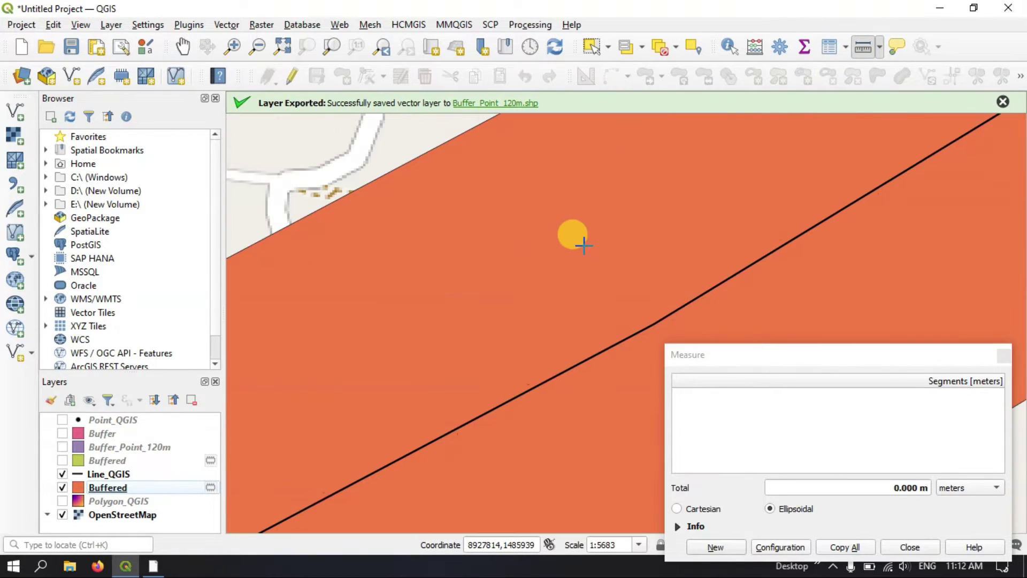
pyautogui.click(571, 368)
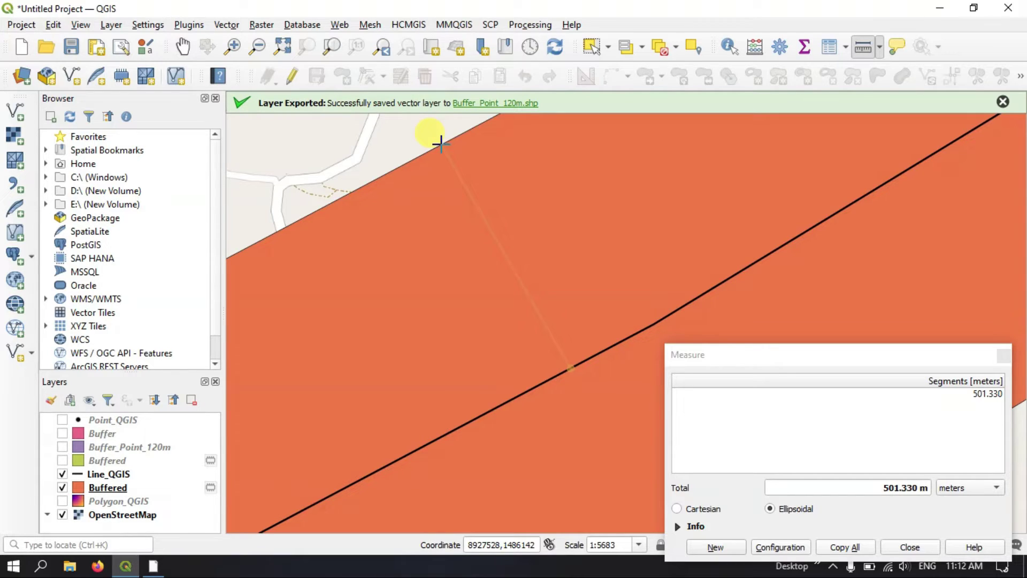
pyautogui.click(1005, 356)
# Hide Line_QGIS and its buffer layer, and show the Polygon_QGIS layer.
pyautogui.scroll(-2, 506, 169)
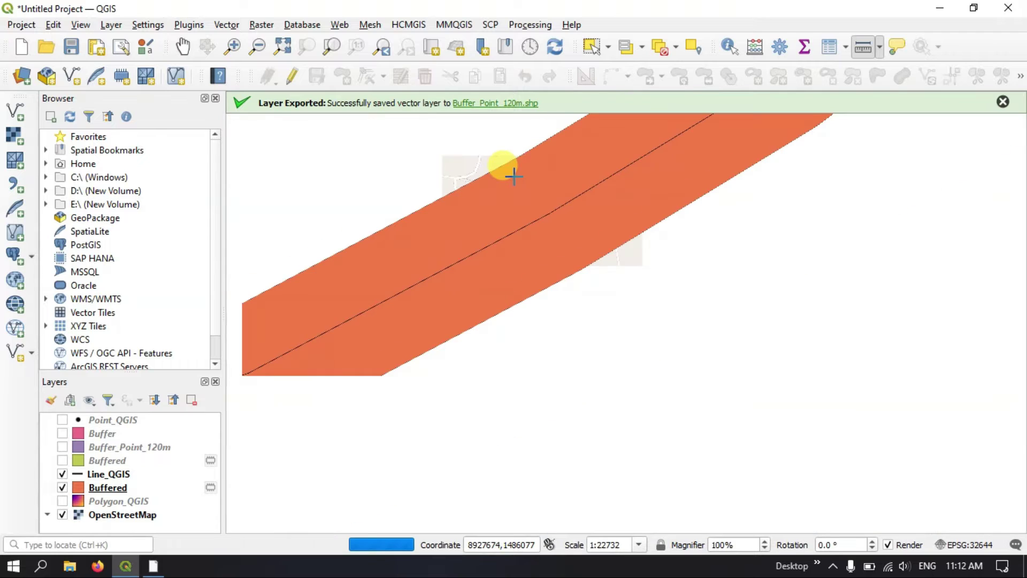
pyautogui.scroll(-4, 514, 175)
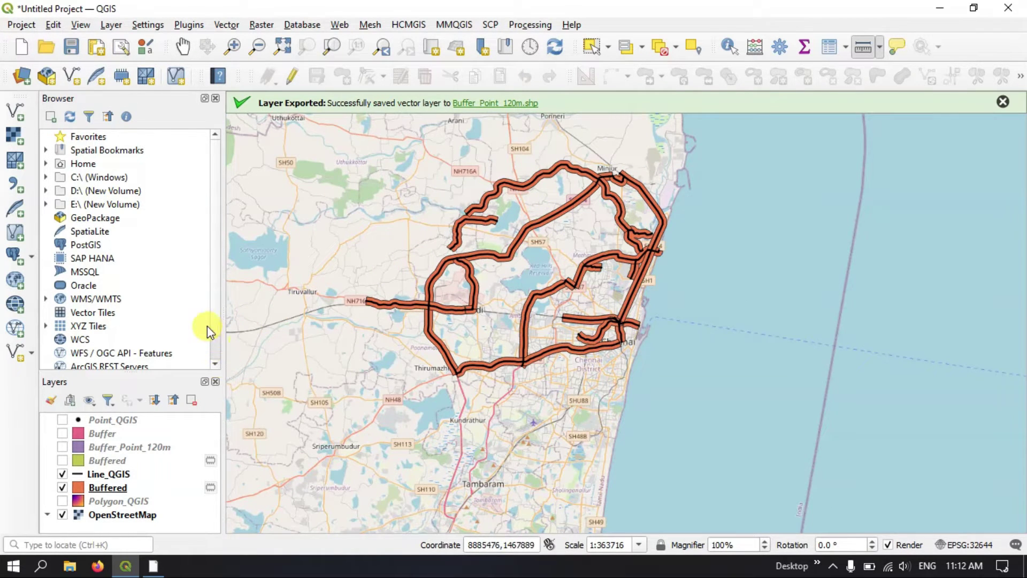
pyautogui.click(62, 474)
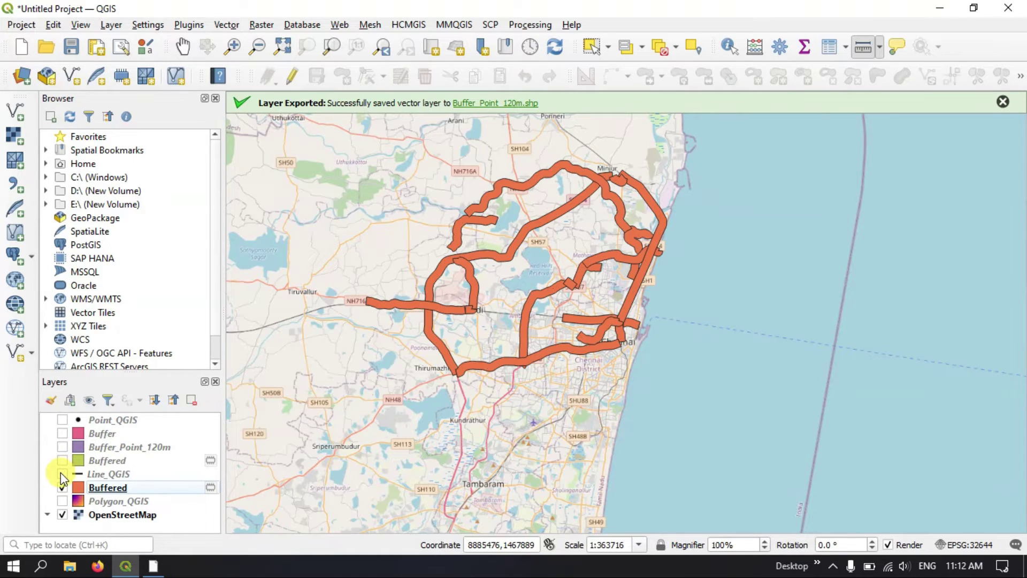
pyautogui.click(62, 488)
pyautogui.click(62, 500)
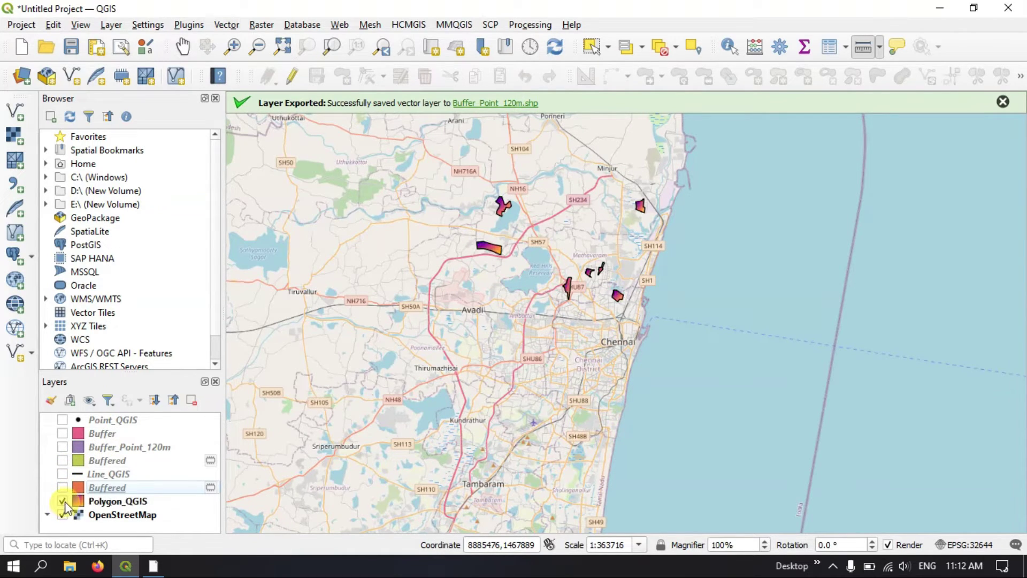
# Start a buffer with Polygon_QGIS as the input layer.
pyautogui.click(228, 24)
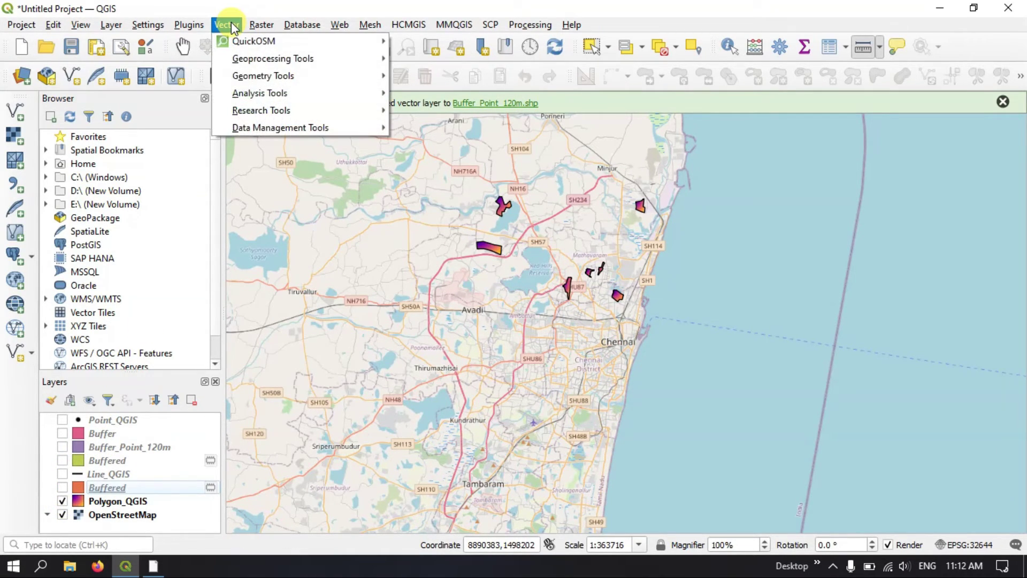
pyautogui.moveTo(239, 59)
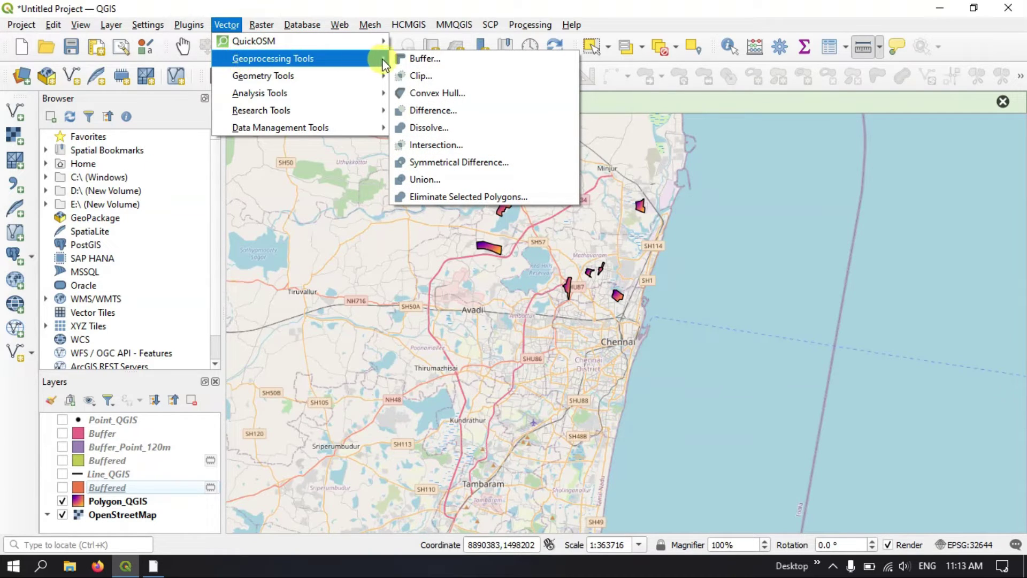
pyautogui.click(429, 62)
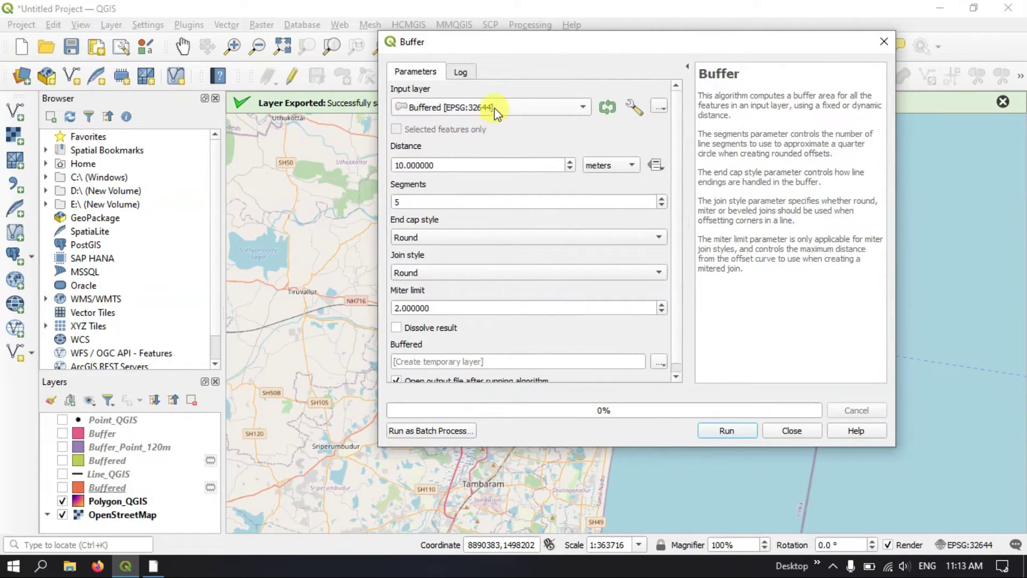
pyautogui.click(495, 107)
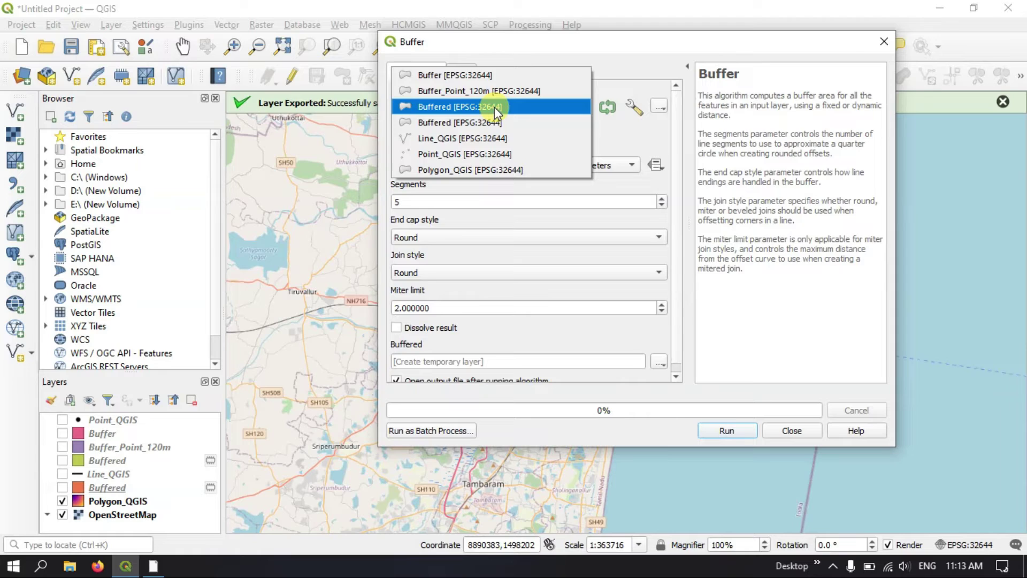
pyautogui.click(454, 169)
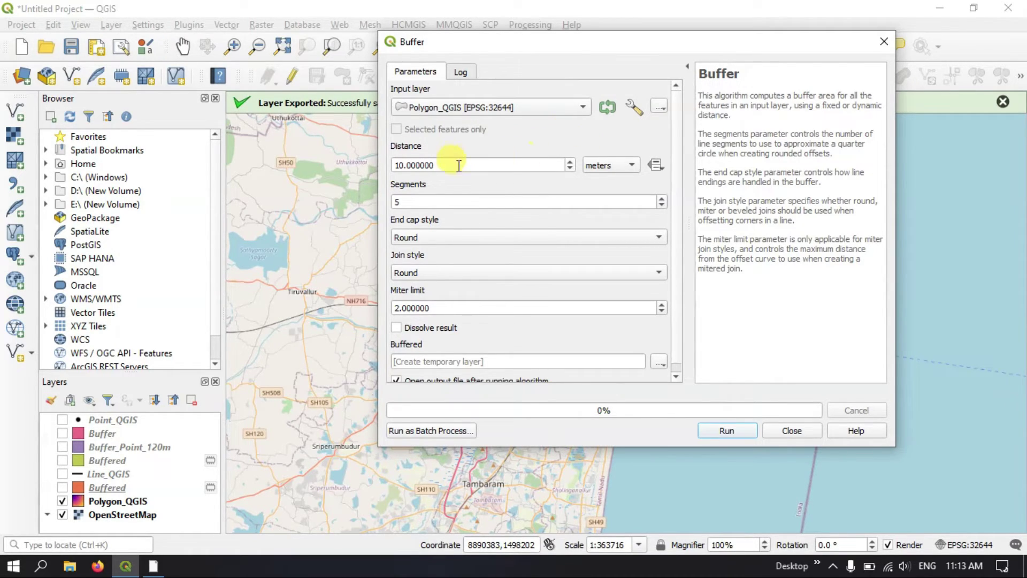
# Set the polygon buffer's distance to 250 meters and its segments to 15.
pyautogui.moveTo(405, 165); pyautogui.dragTo(387, 168)
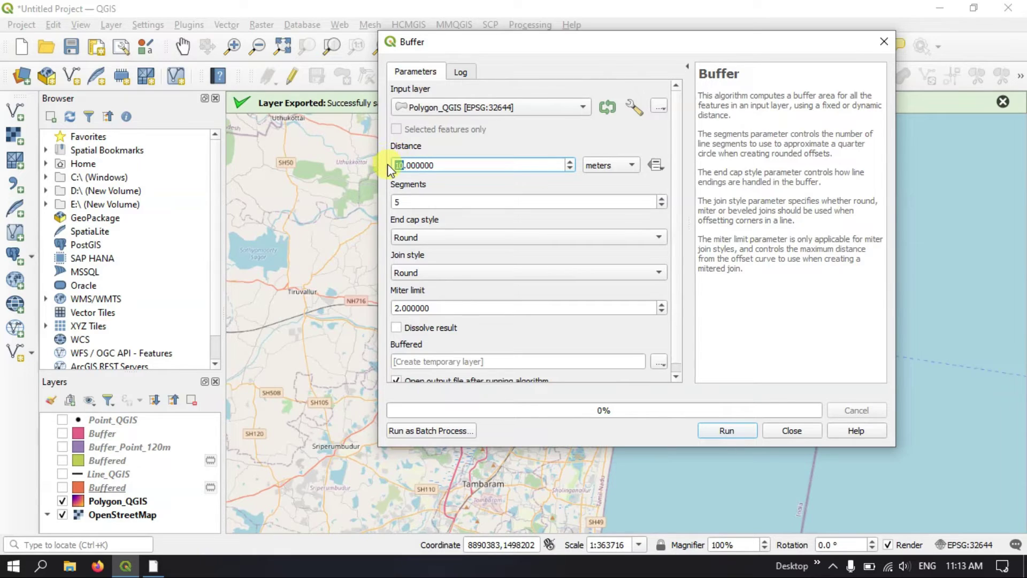
pyautogui.write('250')
pyautogui.click(596, 165)
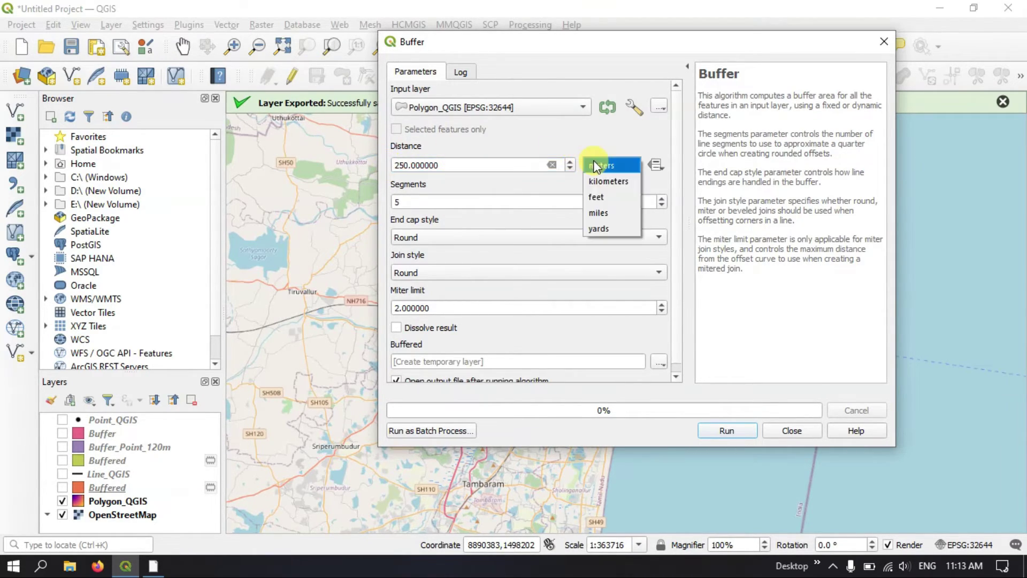
pyautogui.click(595, 166)
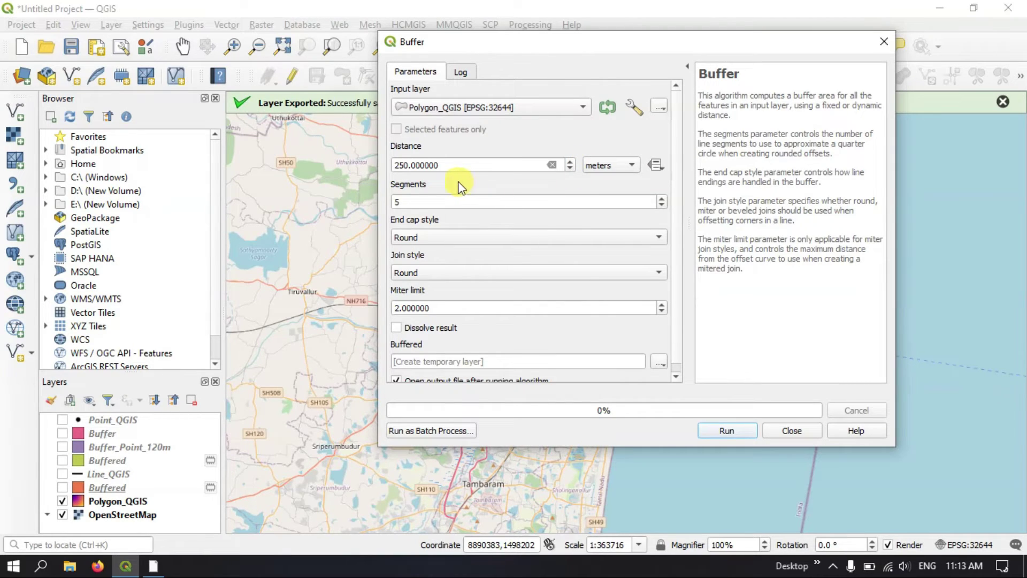
pyautogui.click(411, 202)
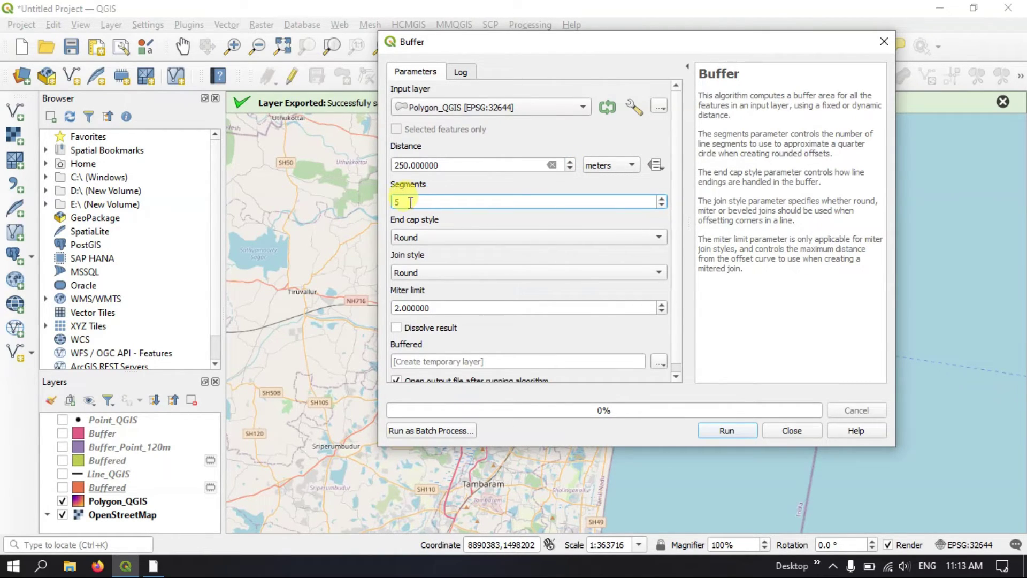
pyautogui.moveTo(411, 202); pyautogui.dragTo(389, 204)
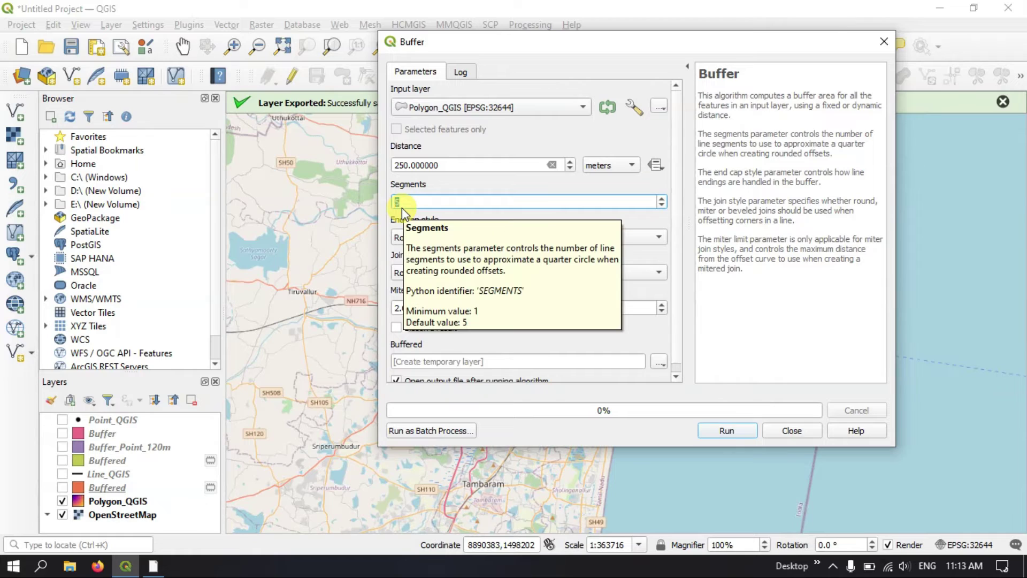
pyautogui.write('15')
pyautogui.click(619, 216)
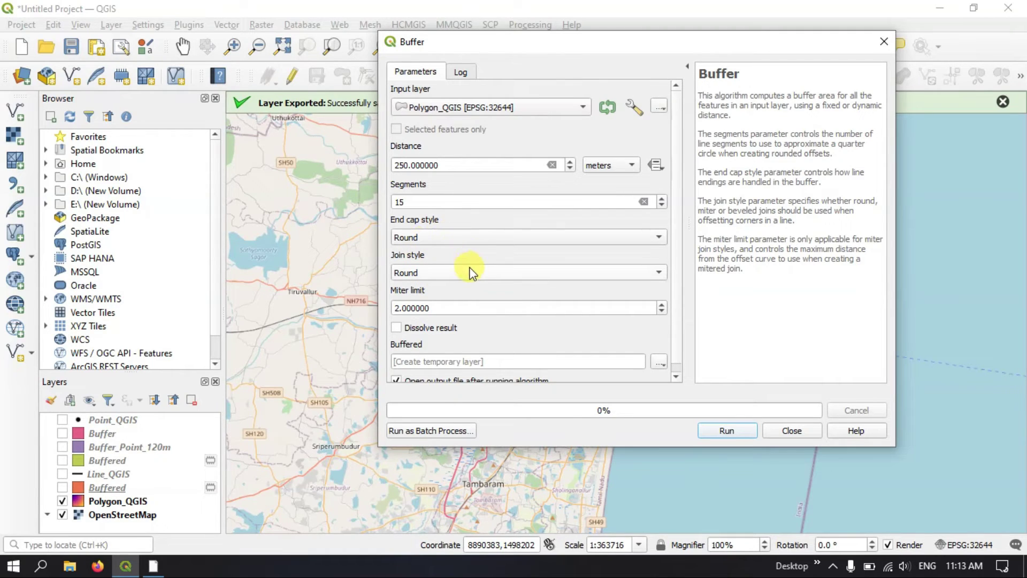
# Keep the end cap and join styles as Round, run the polygon buffer to a temporary layer, and close the dialog.
pyautogui.click(445, 239)
pyautogui.click(443, 238)
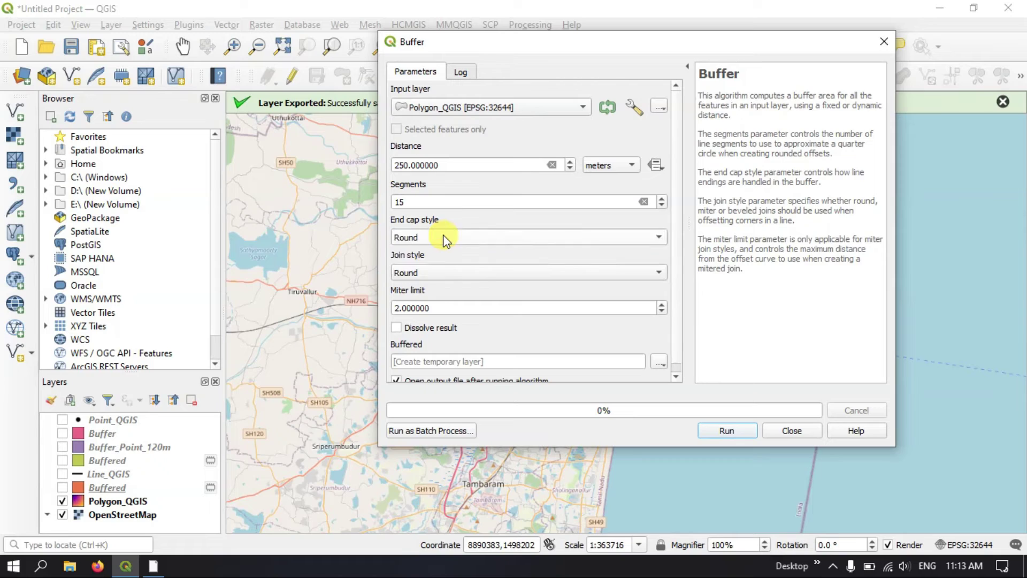
pyautogui.click(449, 272)
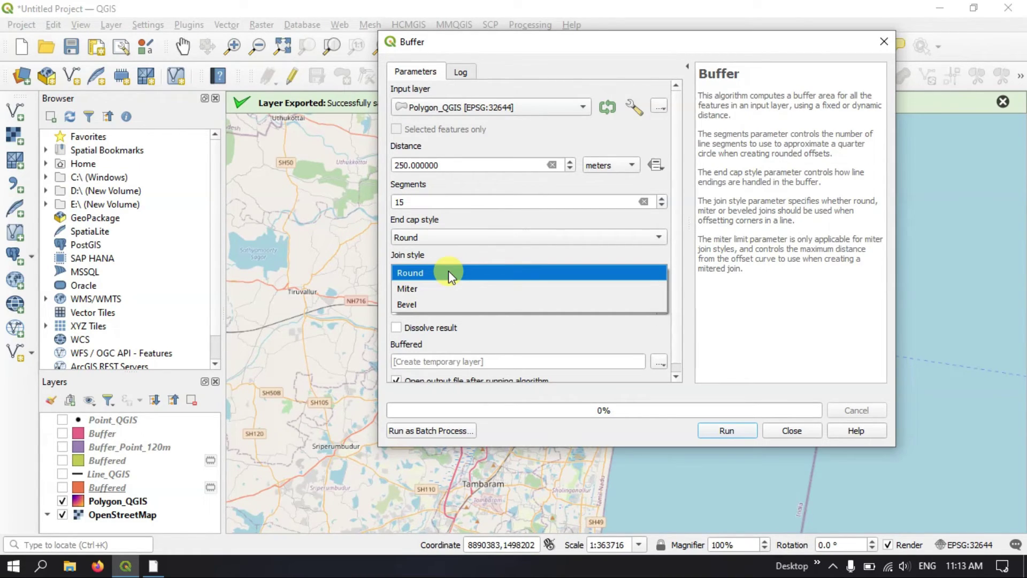
pyautogui.click(448, 272)
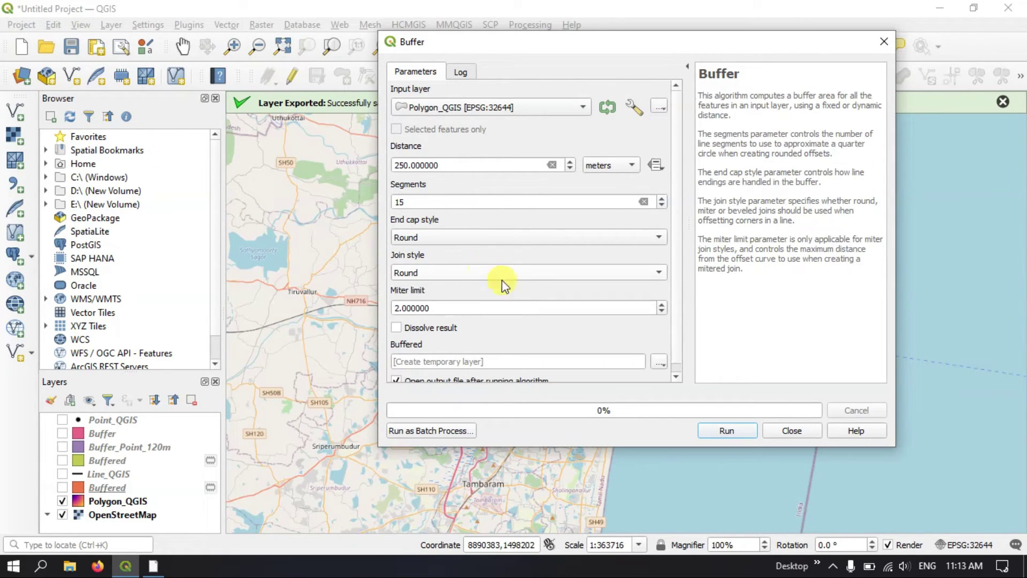
pyautogui.click(729, 431)
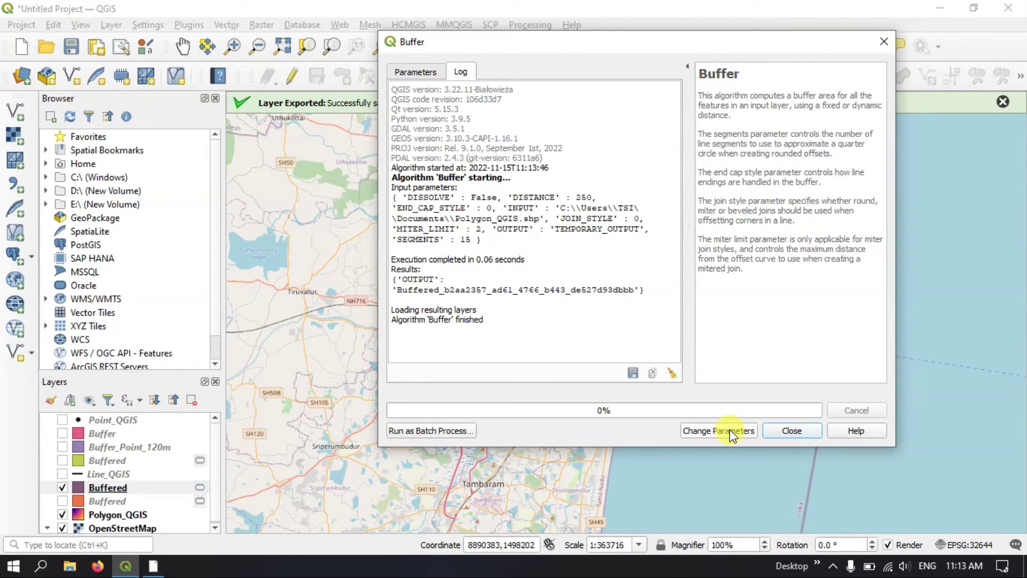
pyautogui.click(779, 428)
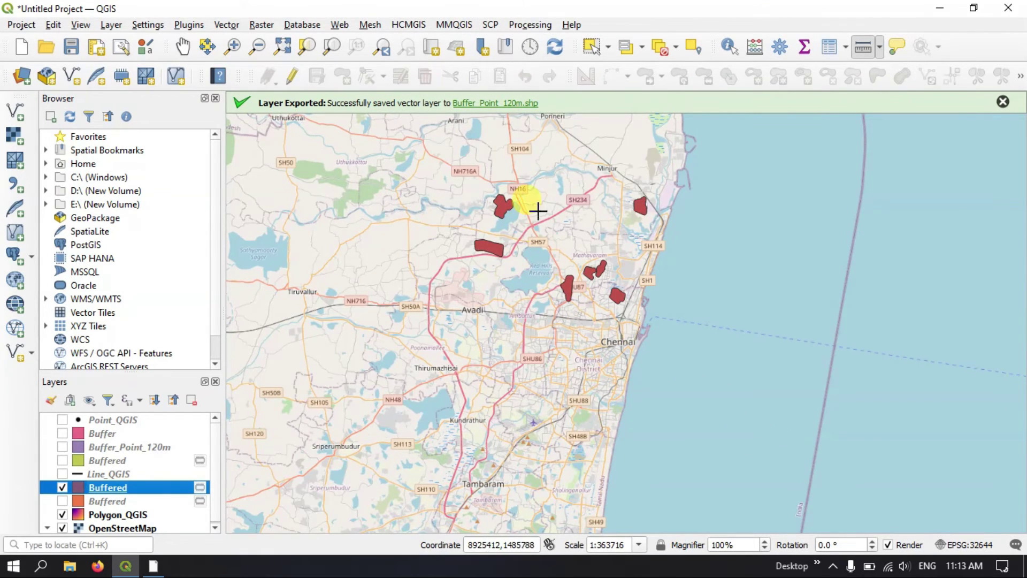
pyautogui.scroll(1, 537, 202)
pyautogui.scroll(1, 448, 183)
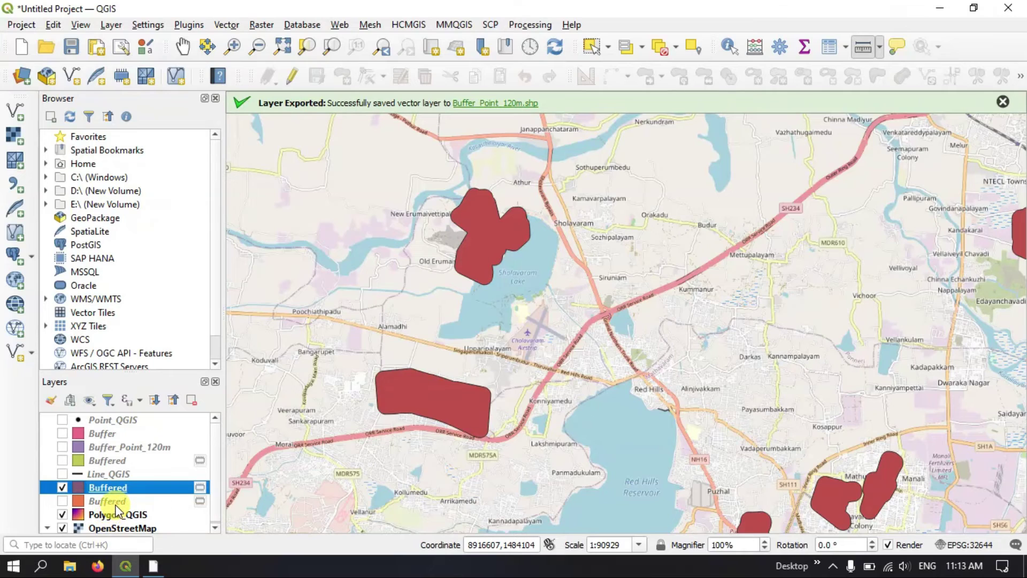
# Move the Polygon_QGIS layer above its buffer layer in the layer order and examine the buffer rings around the polygons.
pyautogui.moveTo(116, 512); pyautogui.dragTo(134, 488)
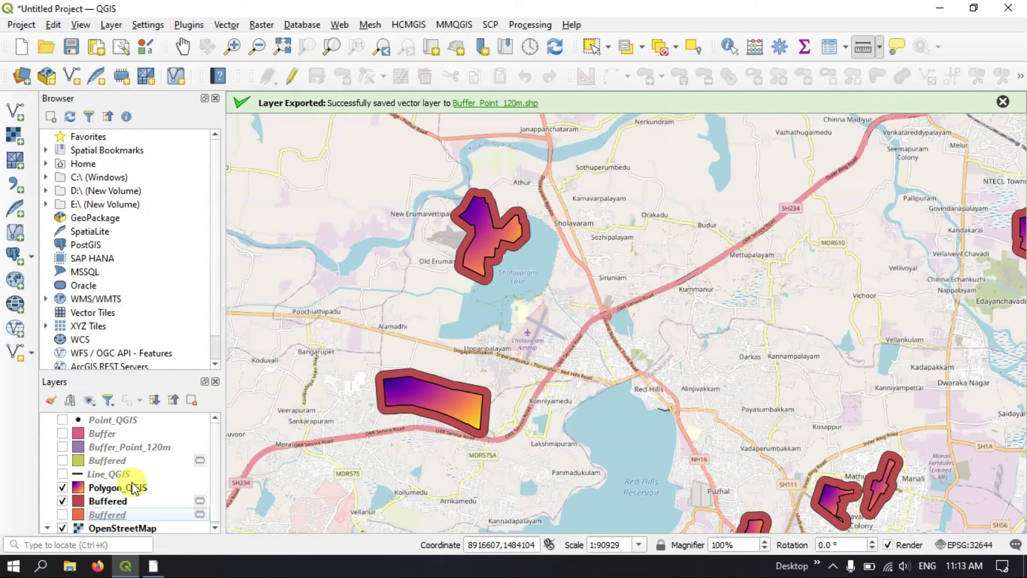
pyautogui.scroll(1, 521, 202)
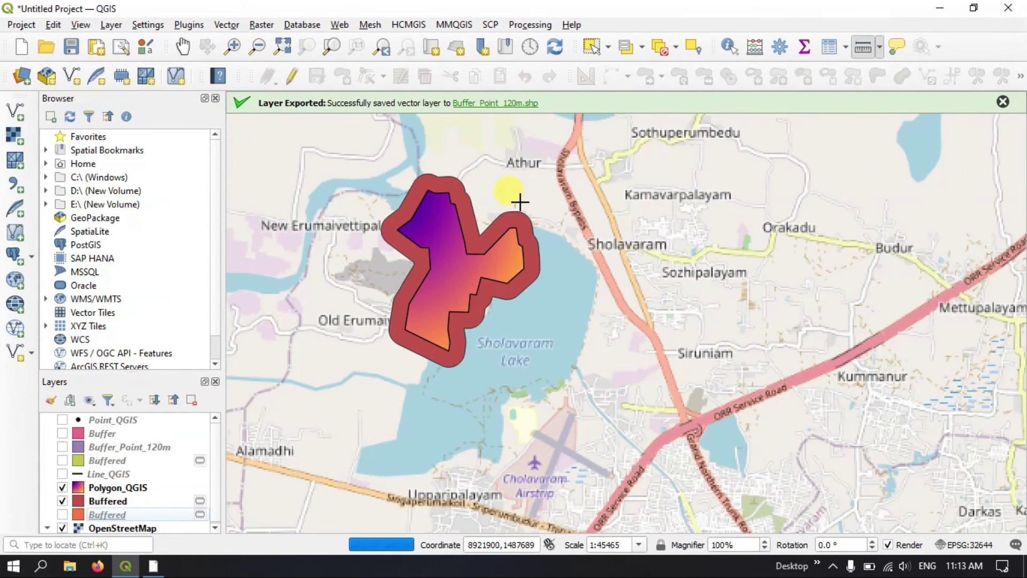
pyautogui.scroll(1, 521, 202)
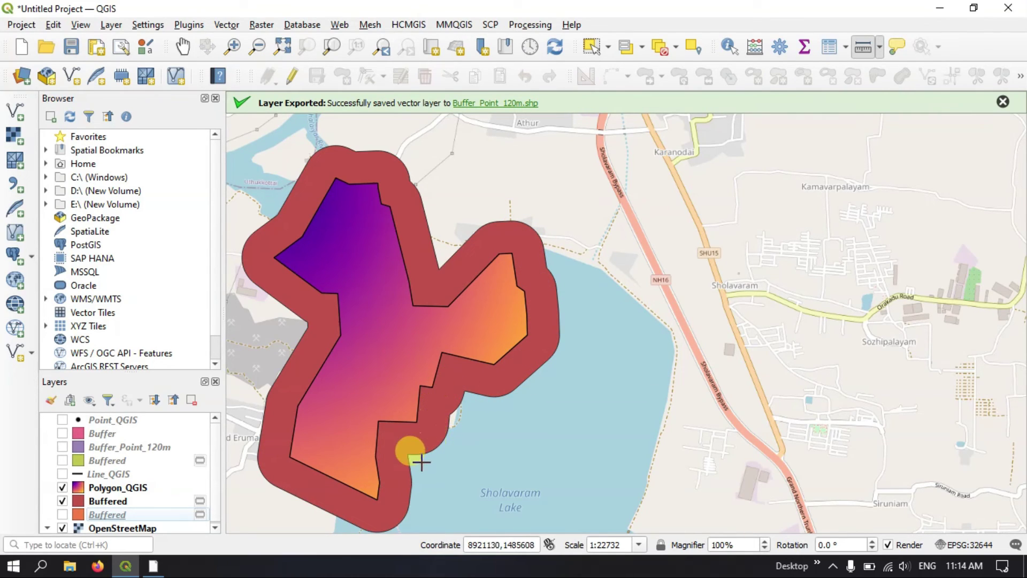
pyautogui.scroll(-1, 458, 229)
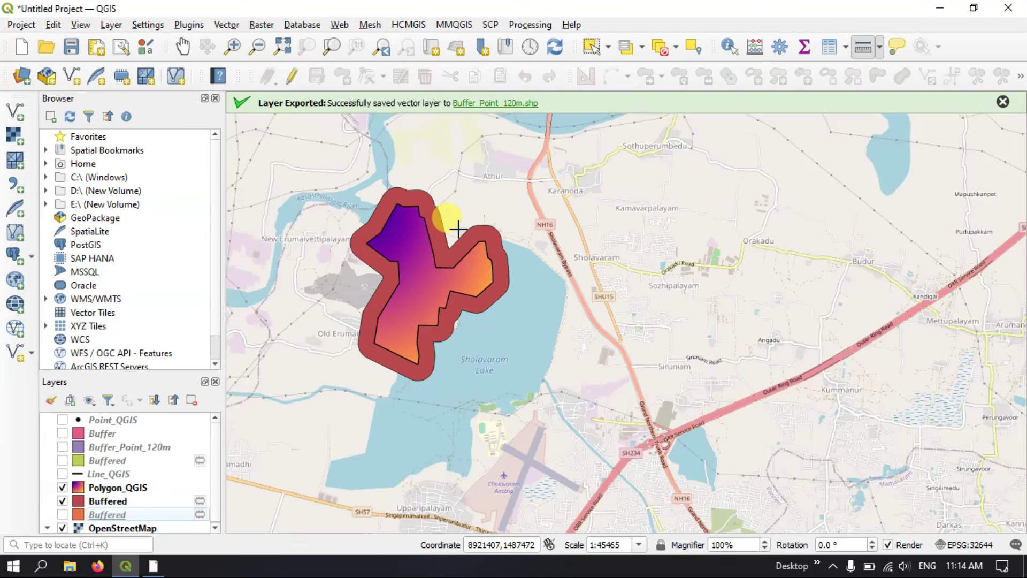
pyautogui.scroll(-2, 459, 229)
pyautogui.scroll(2, 677, 274)
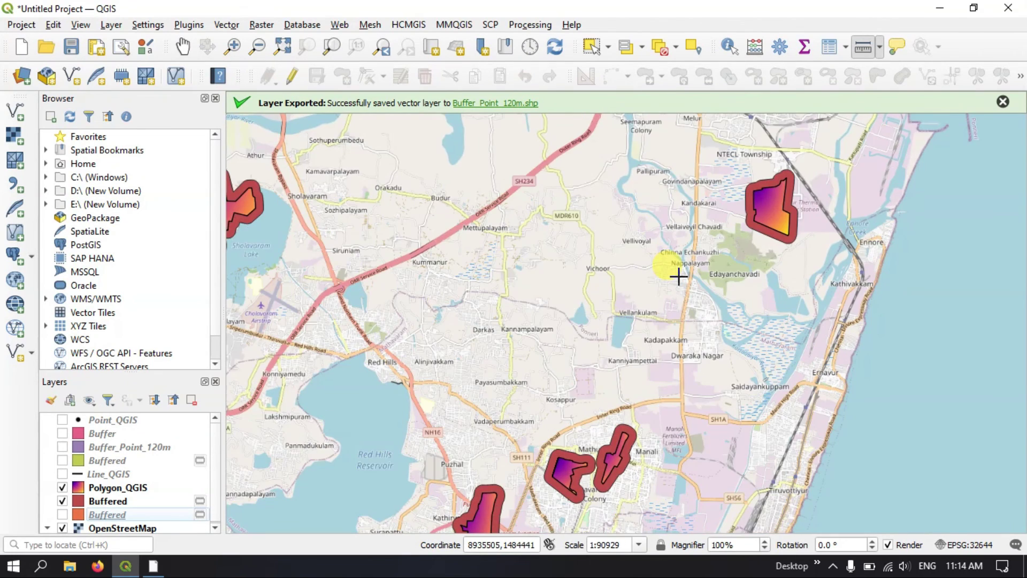
pyautogui.scroll(-2, 678, 276)
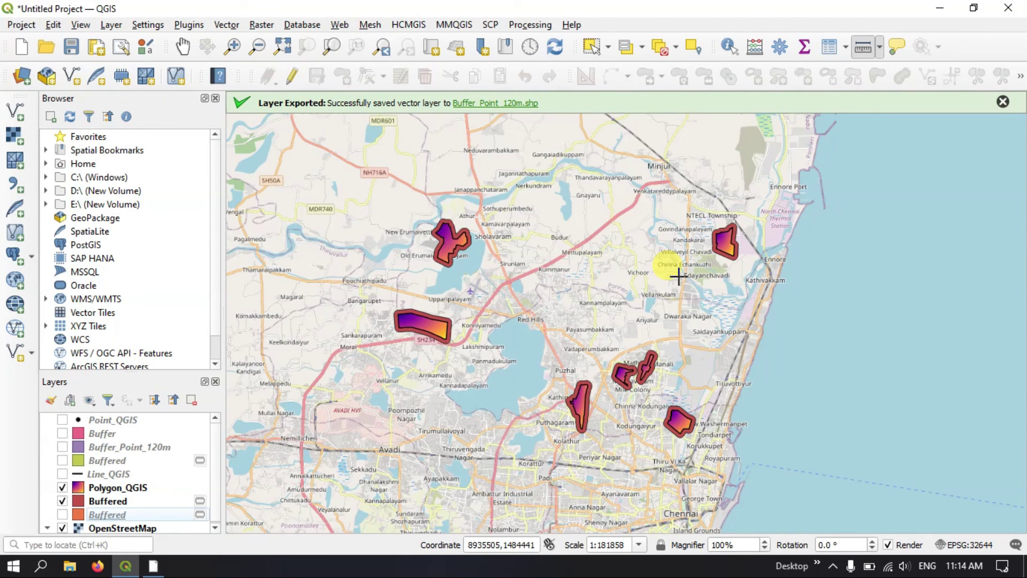